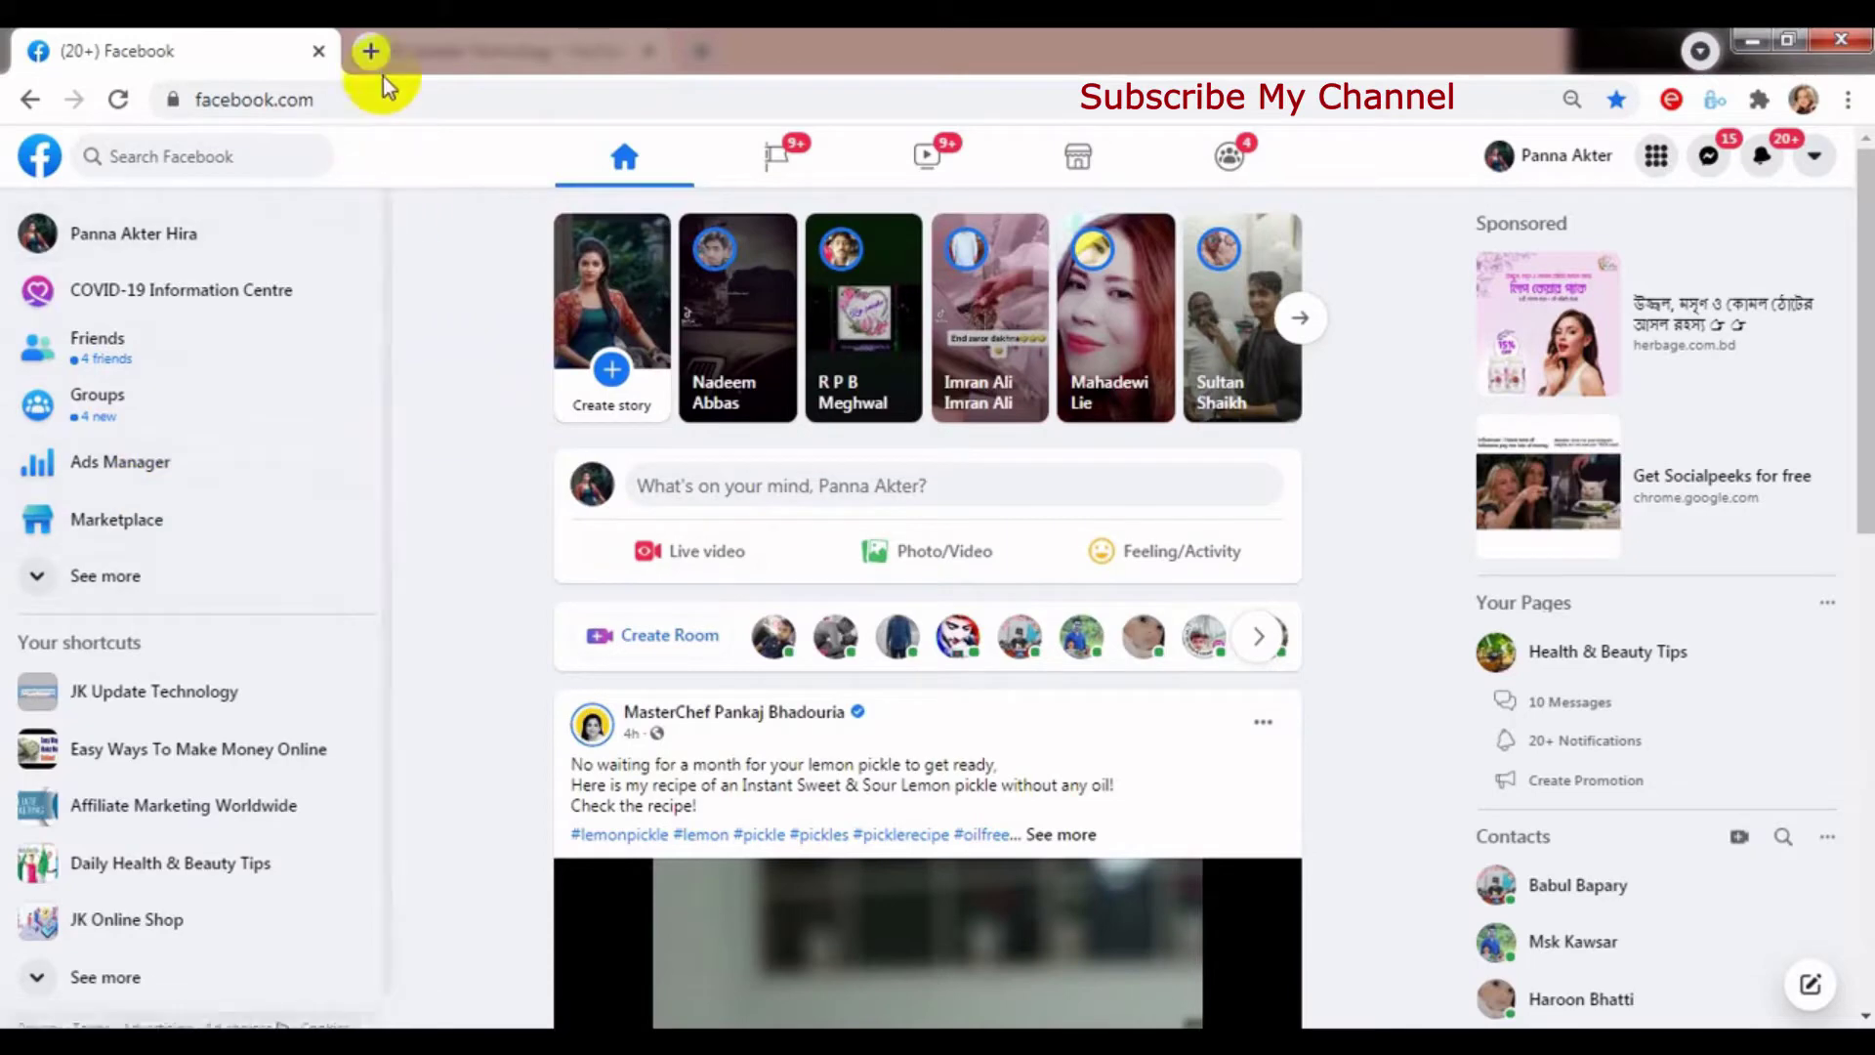
Step: Open the Facebook Business Suite home page at business.facebook.com in a new browser tab
{"action": "left_click", "coordinate": [372, 52]}
{"action": "type", "text": "business.facebook.com"}
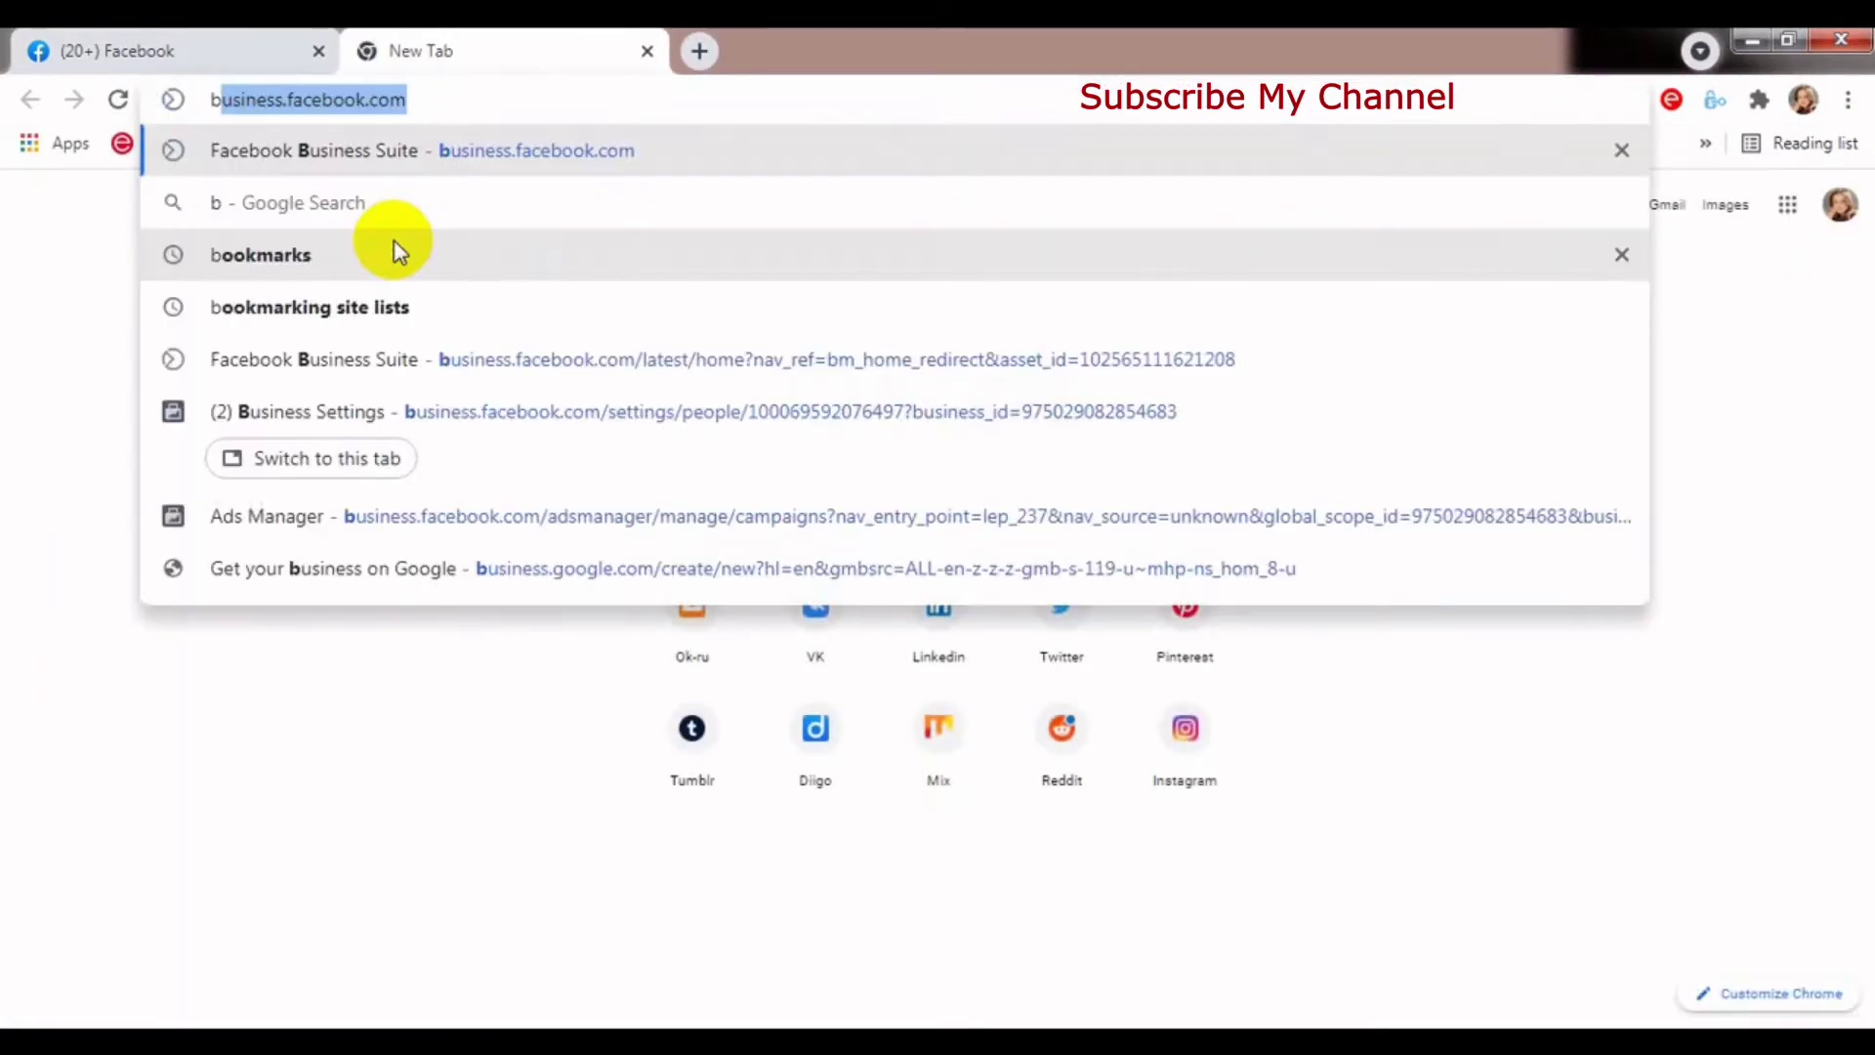
{"action": "key", "text": "Right"}
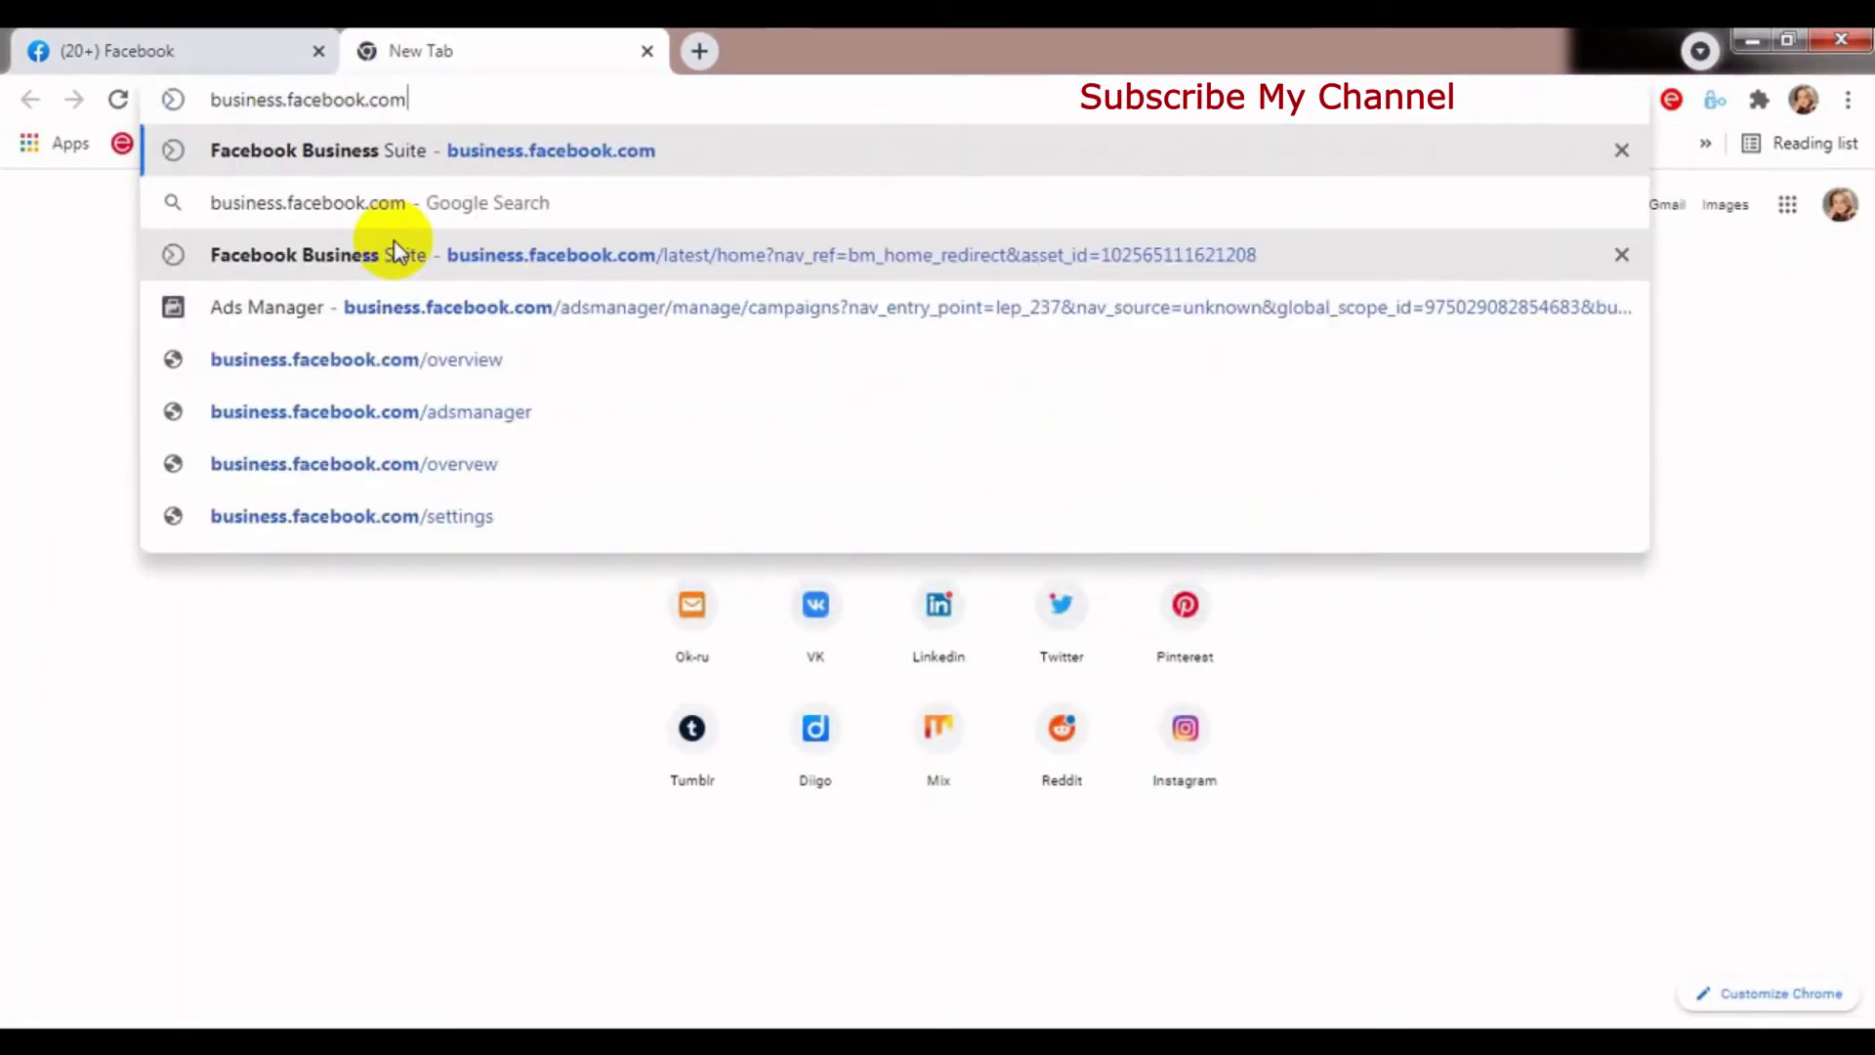
{"action": "left_click", "coordinate": [395, 252]}
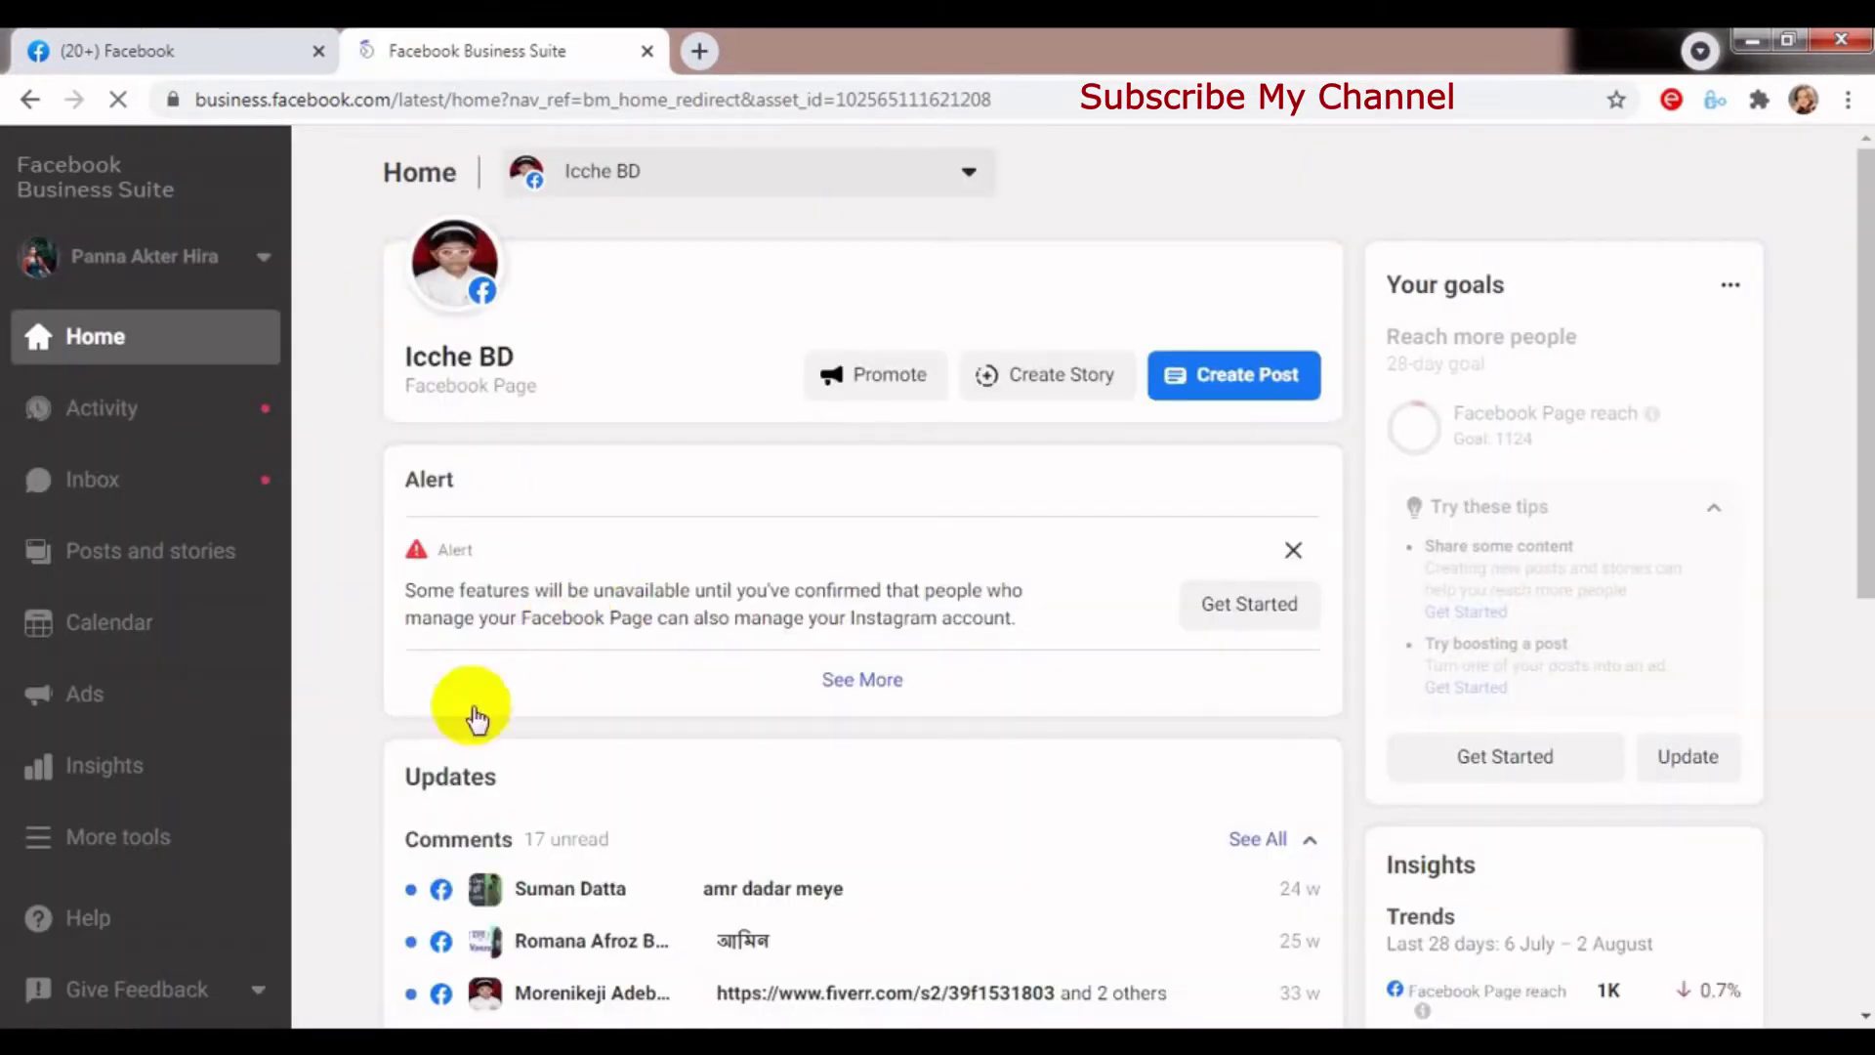
Step: Open Ads Manager from Business Suite's additional tools and dismiss the advertising restriction banner
{"action": "left_click", "coordinate": [125, 846]}
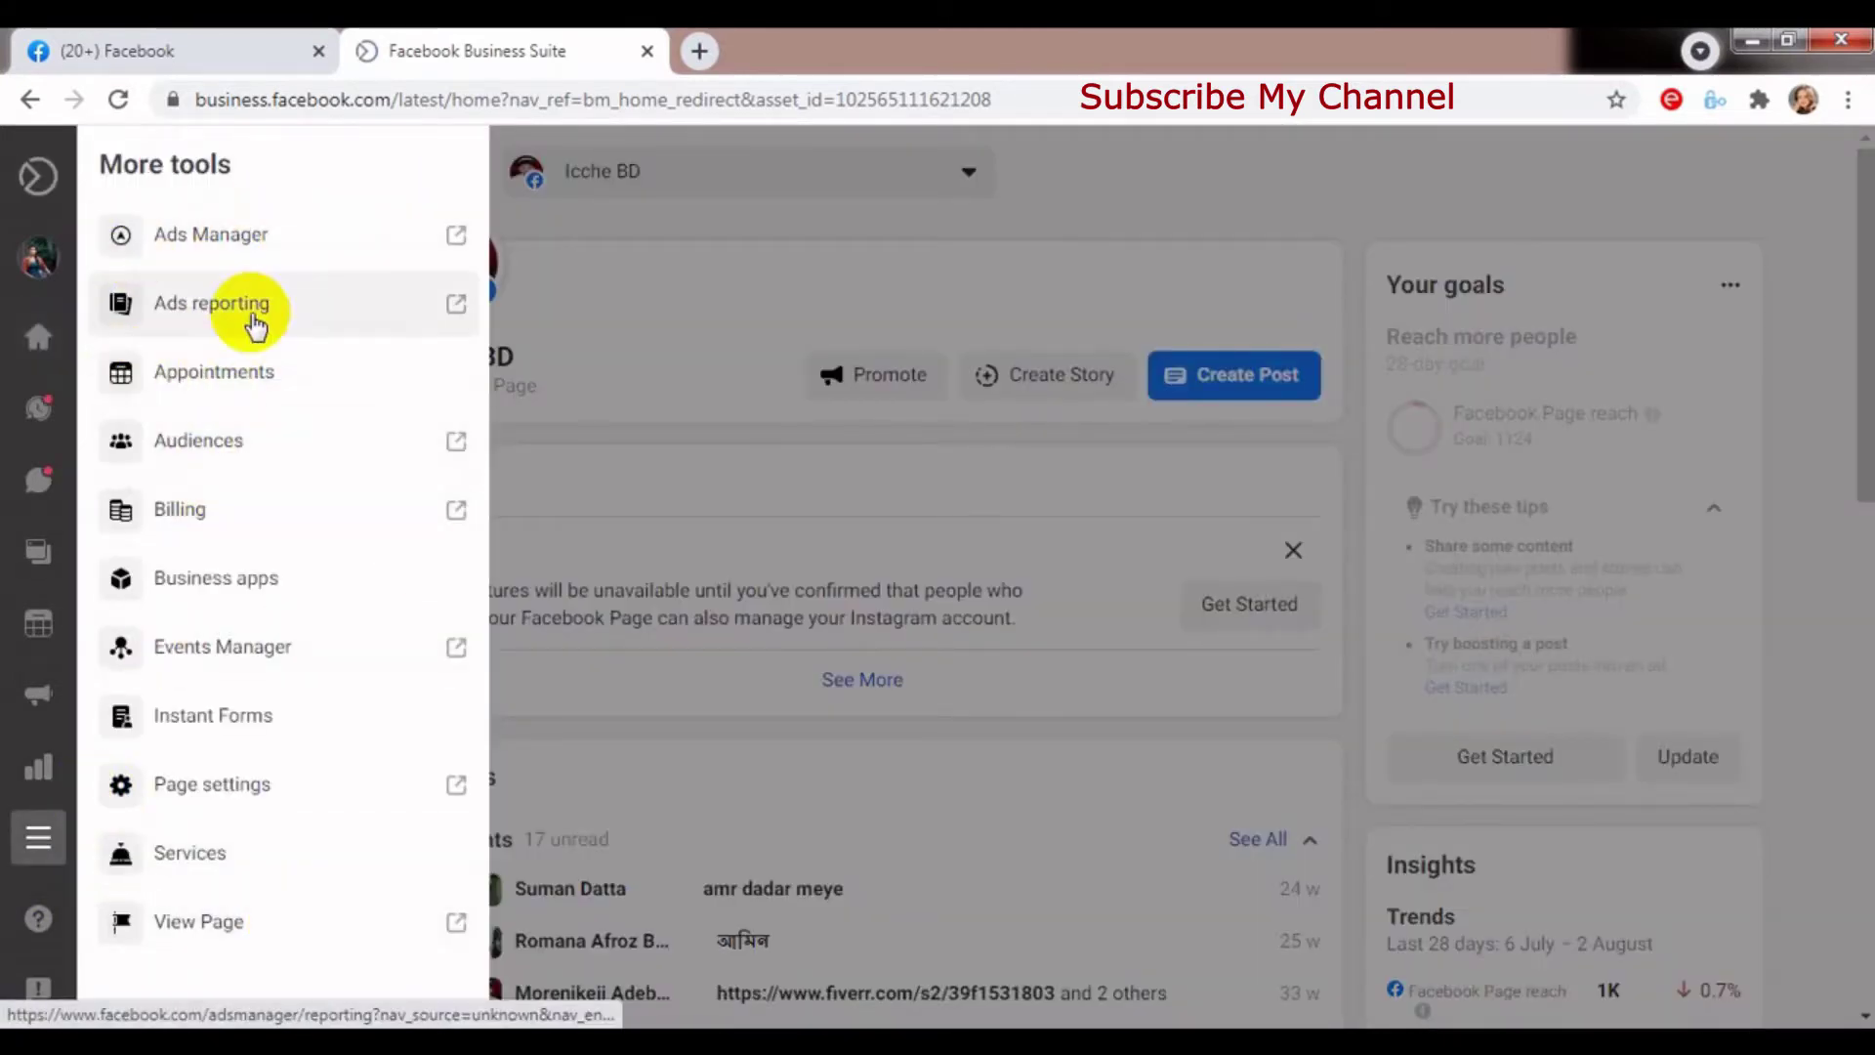
{"action": "left_click", "coordinate": [222, 234]}
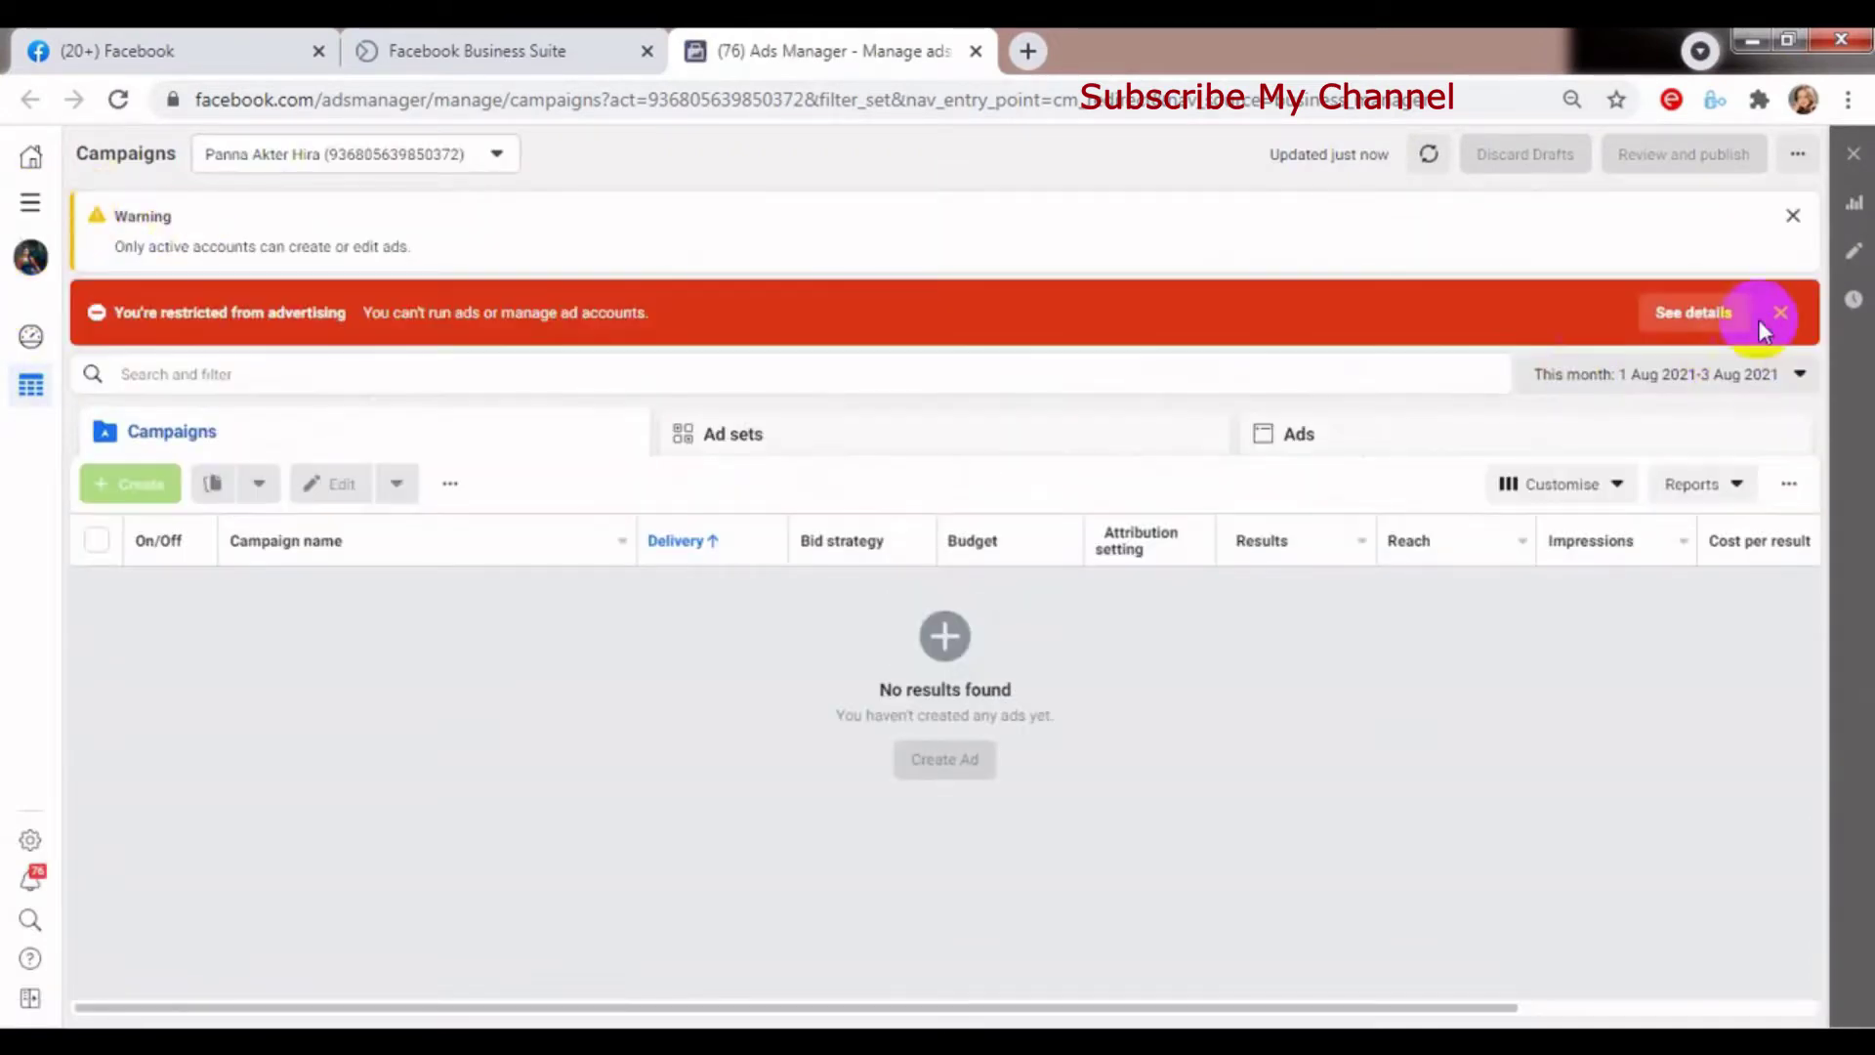
{"action": "left_click", "coordinate": [1787, 320]}
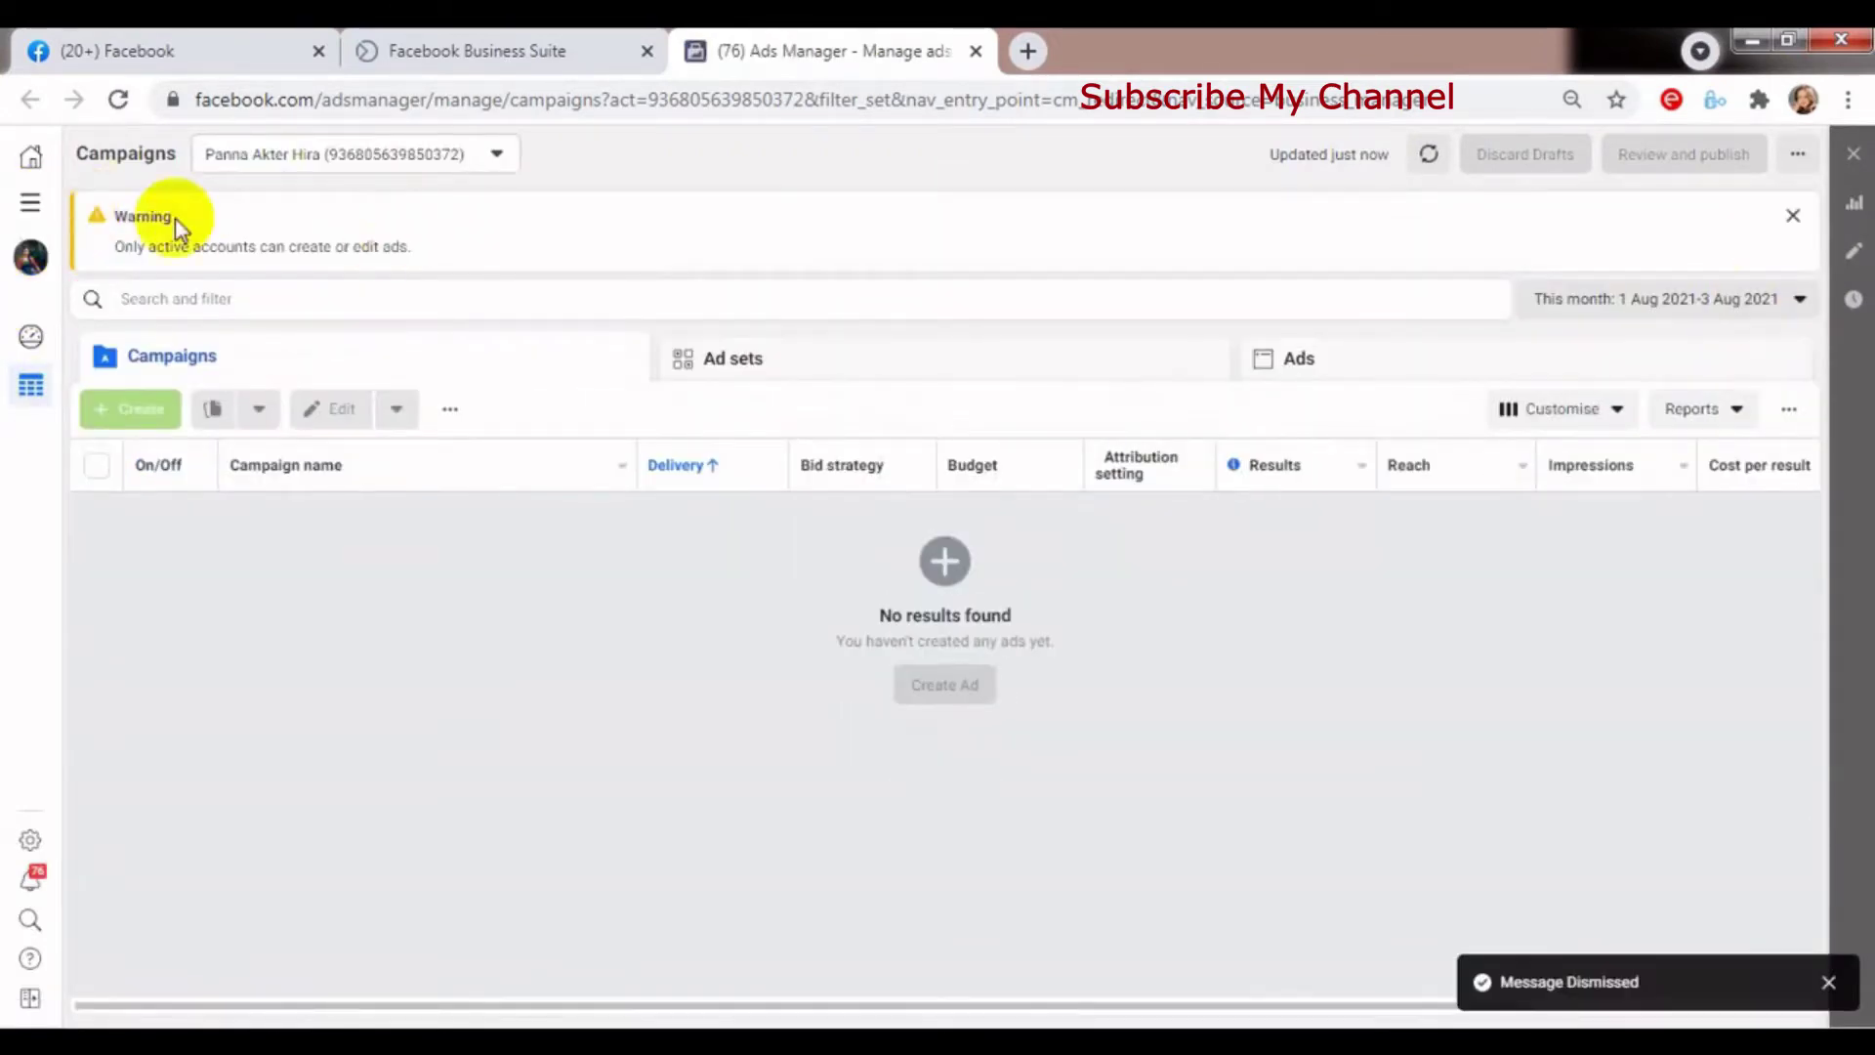
Step: Go from Ads Manager to Business settings and open the Business info page for usalisahbtips
{"action": "left_click", "coordinate": [30, 207]}
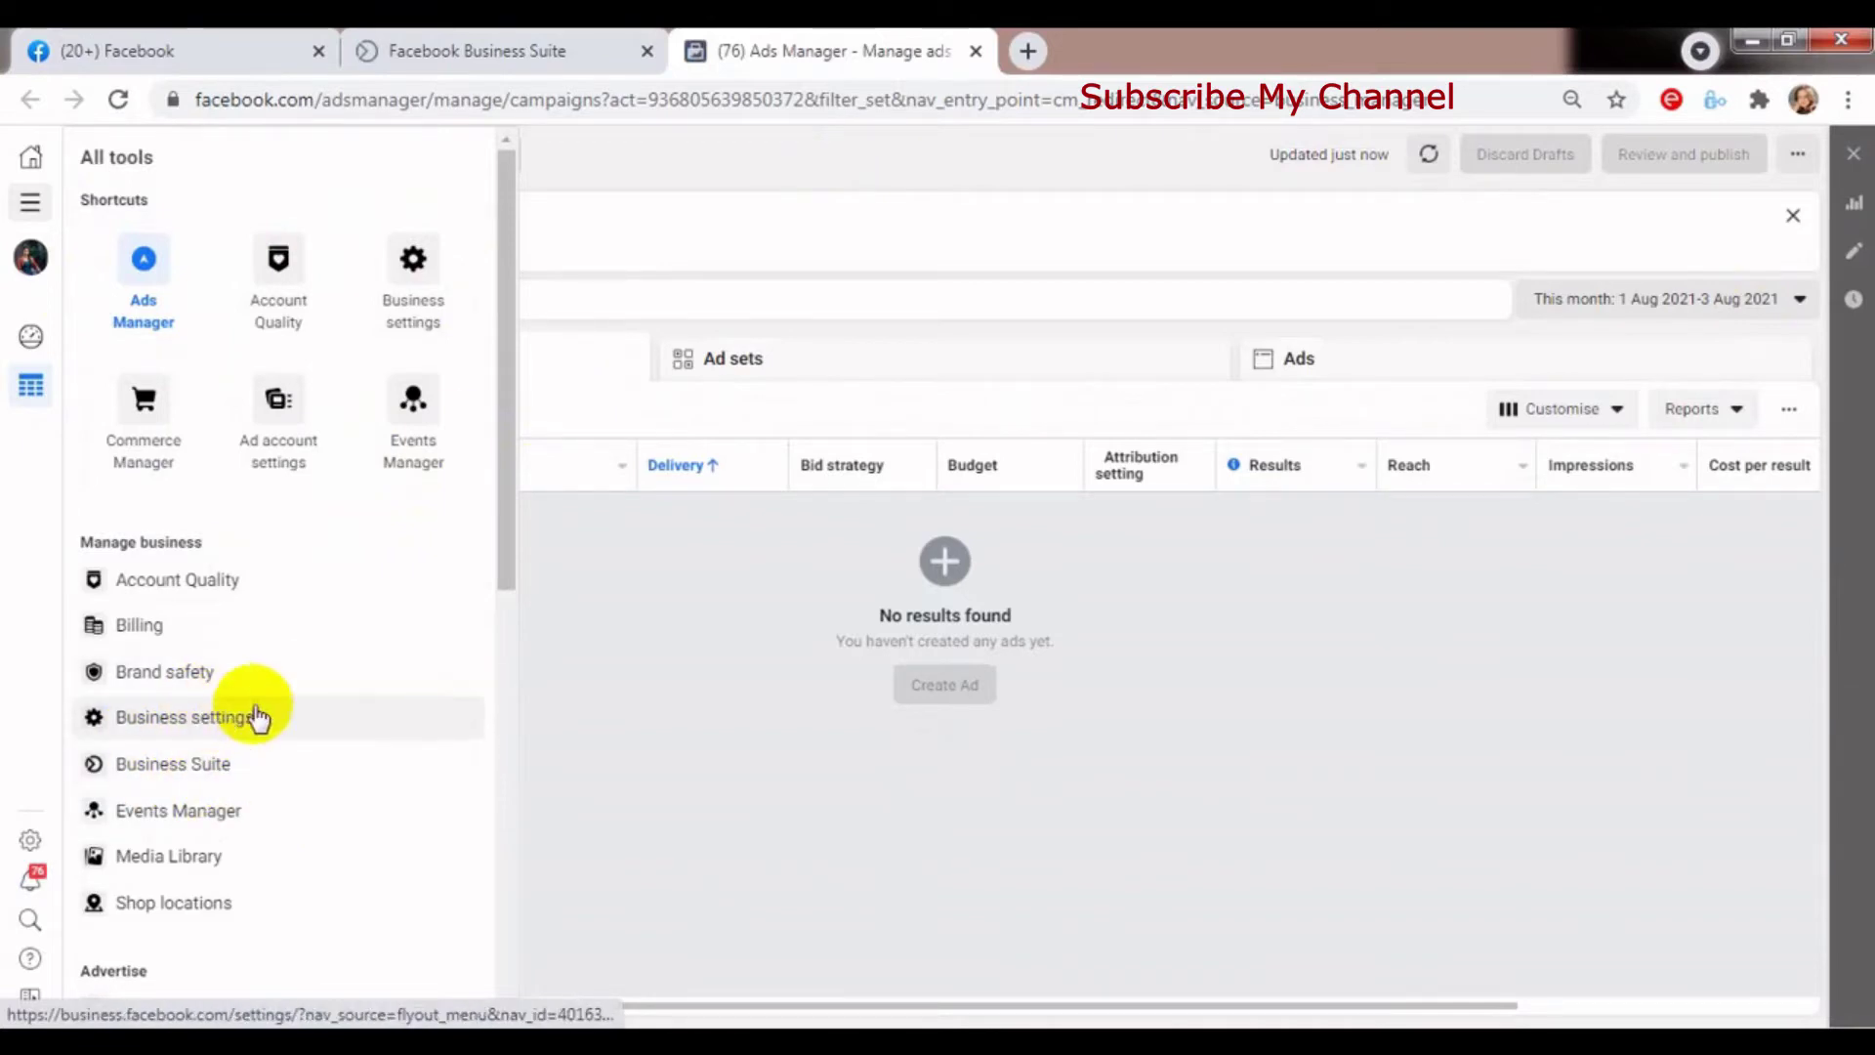
{"action": "left_click", "coordinate": [415, 305]}
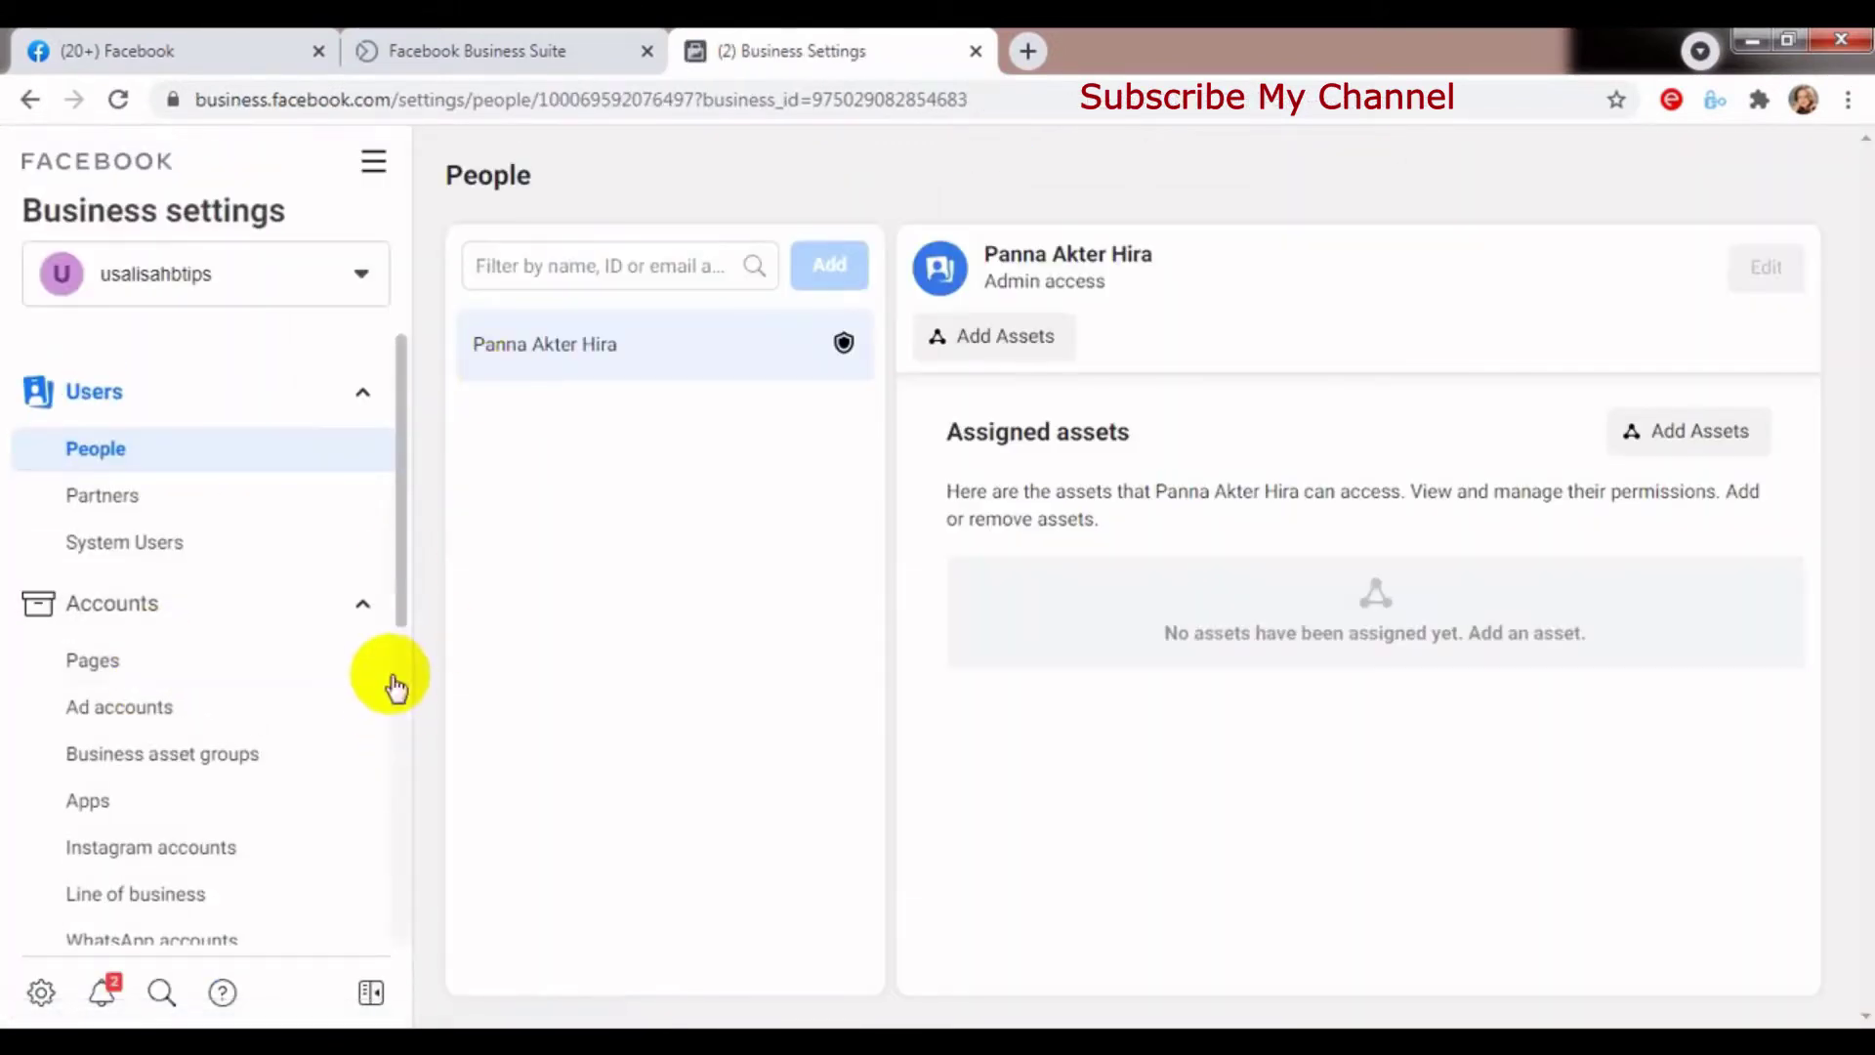
{"action": "left_click_drag", "start_coordinate": [402, 452], "coordinate": [419, 808]}
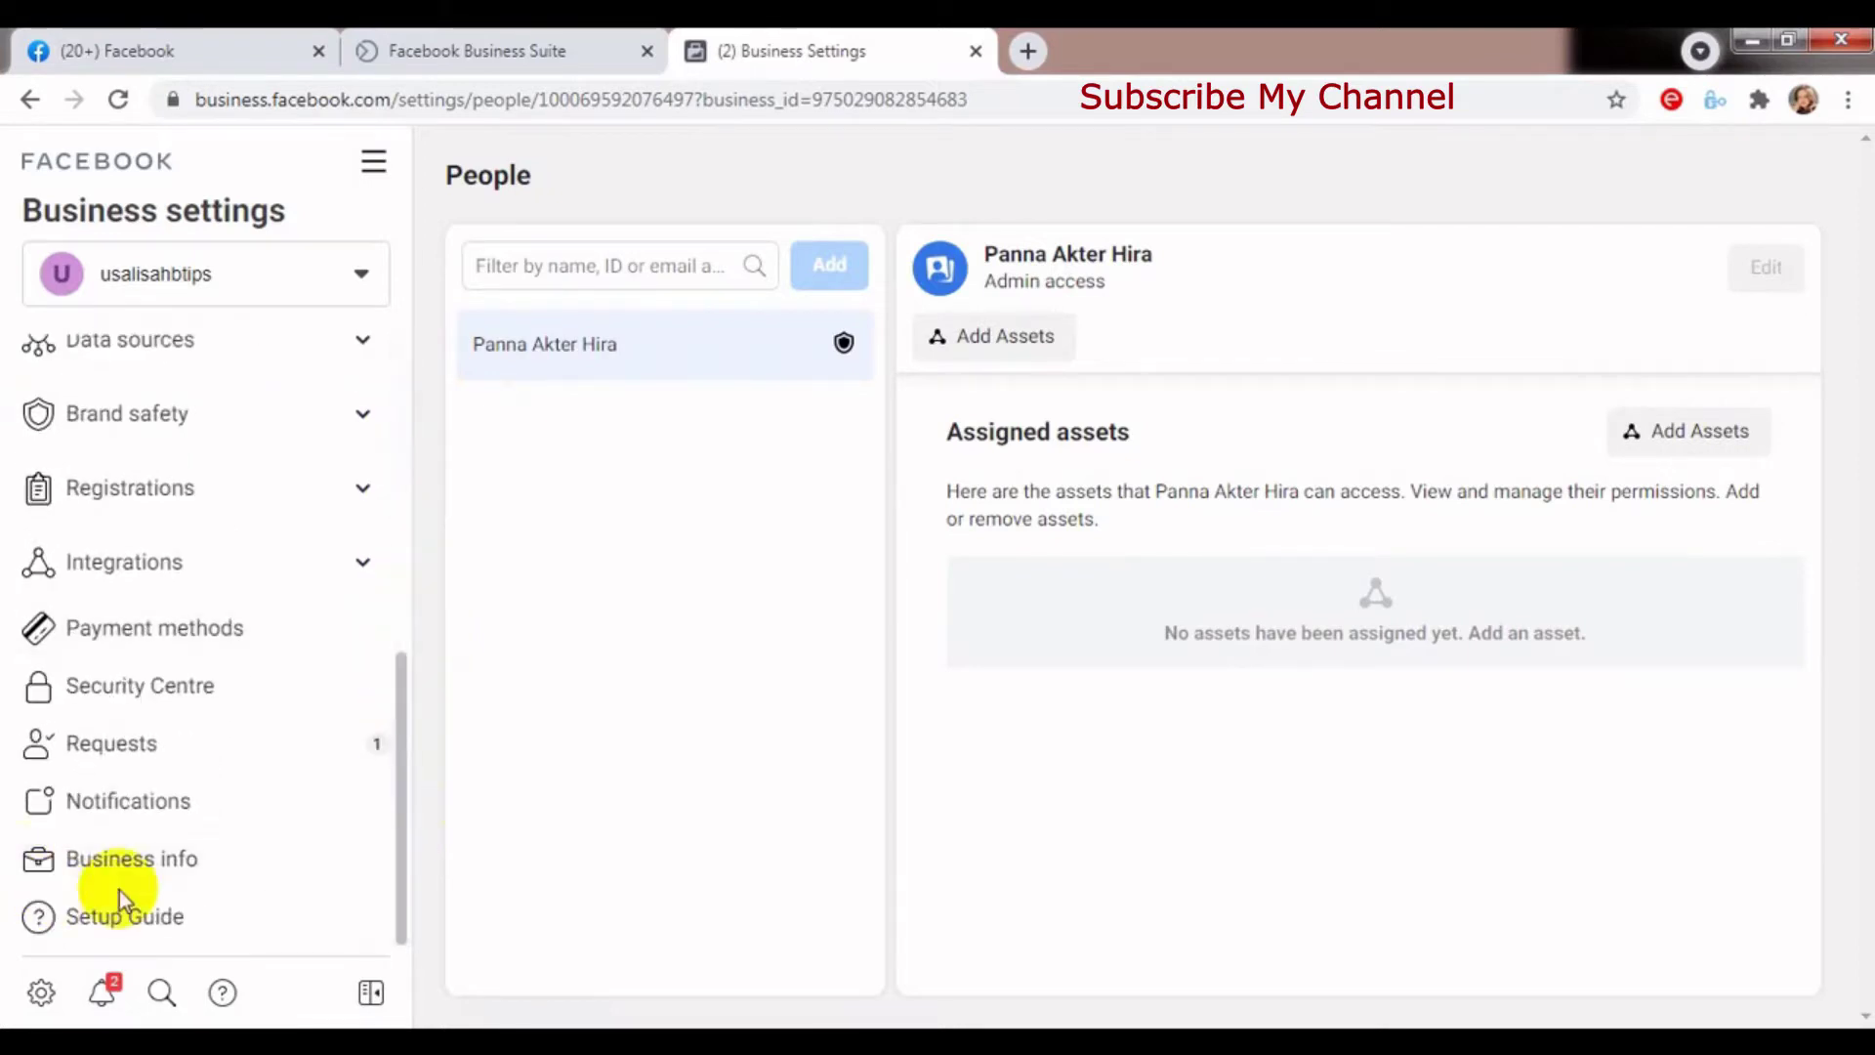
{"action": "left_click", "coordinate": [166, 869]}
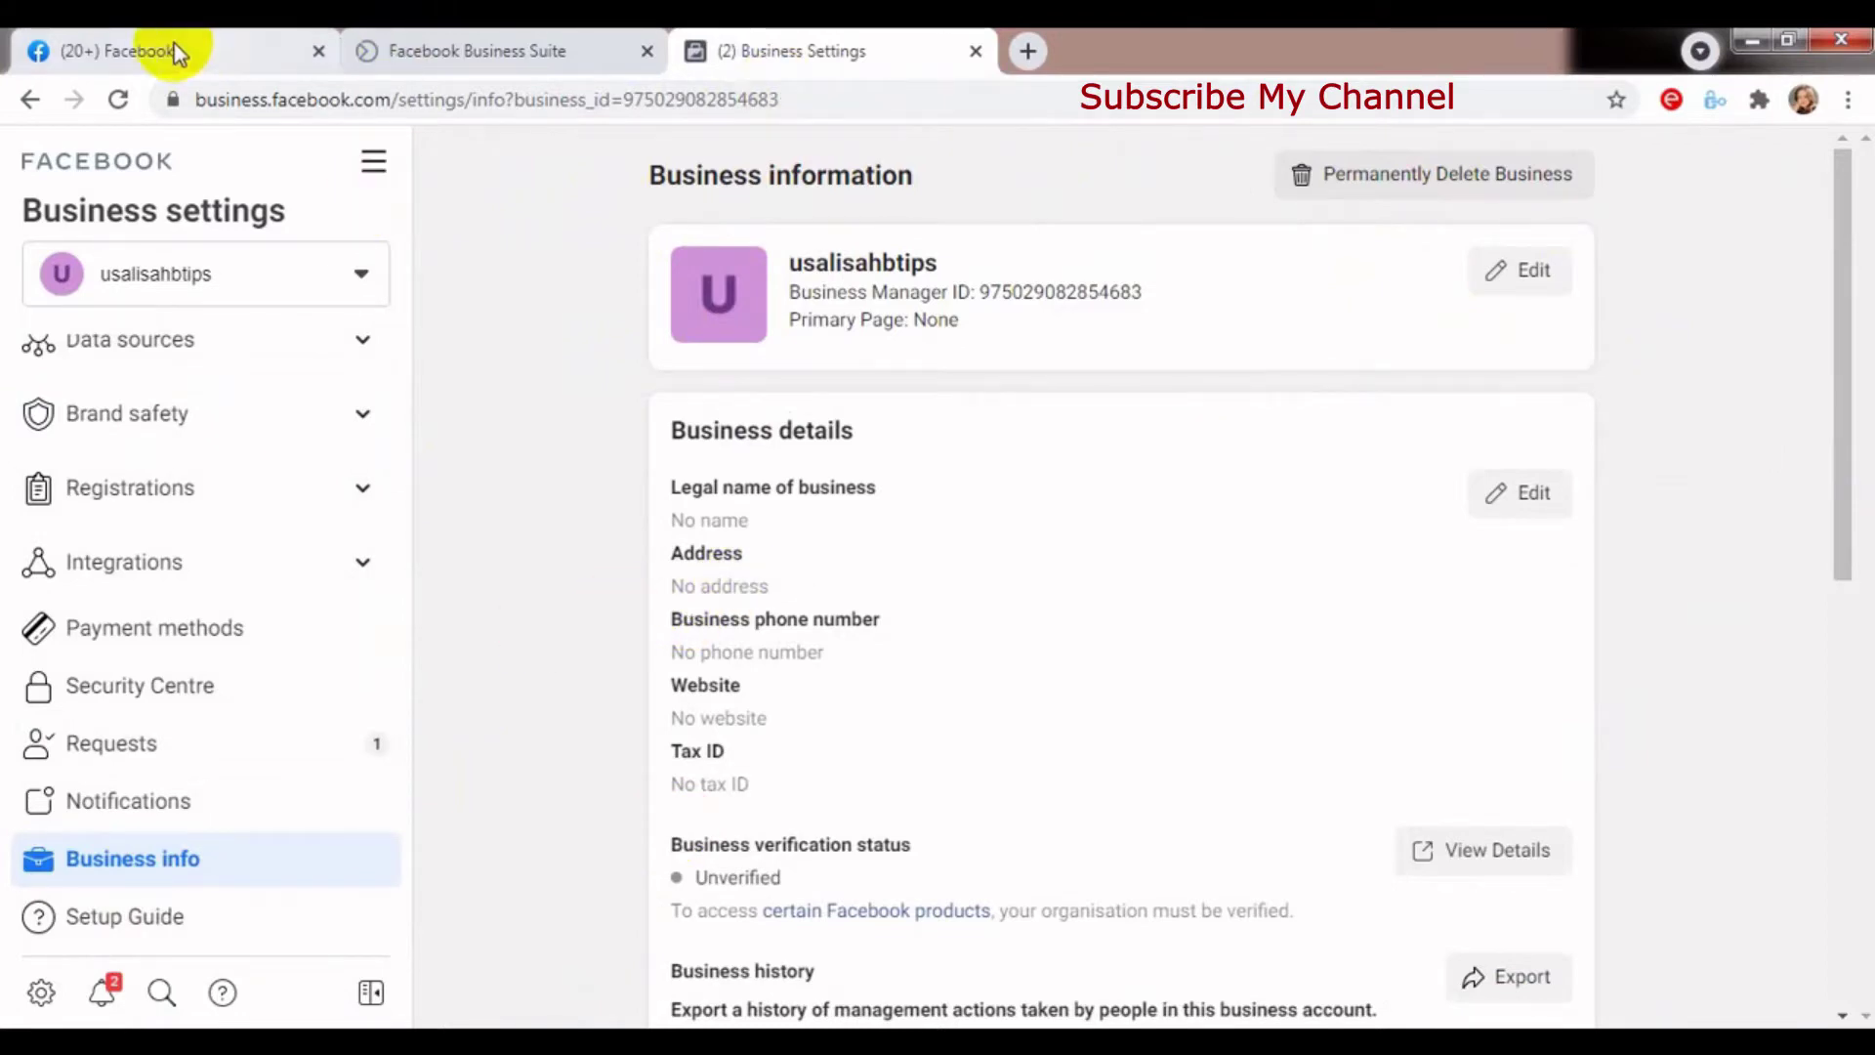
Step: Reach the same Business info page from the Facebook home page by way of Ads Manager and Business settings
{"action": "left_click", "coordinate": [136, 50]}
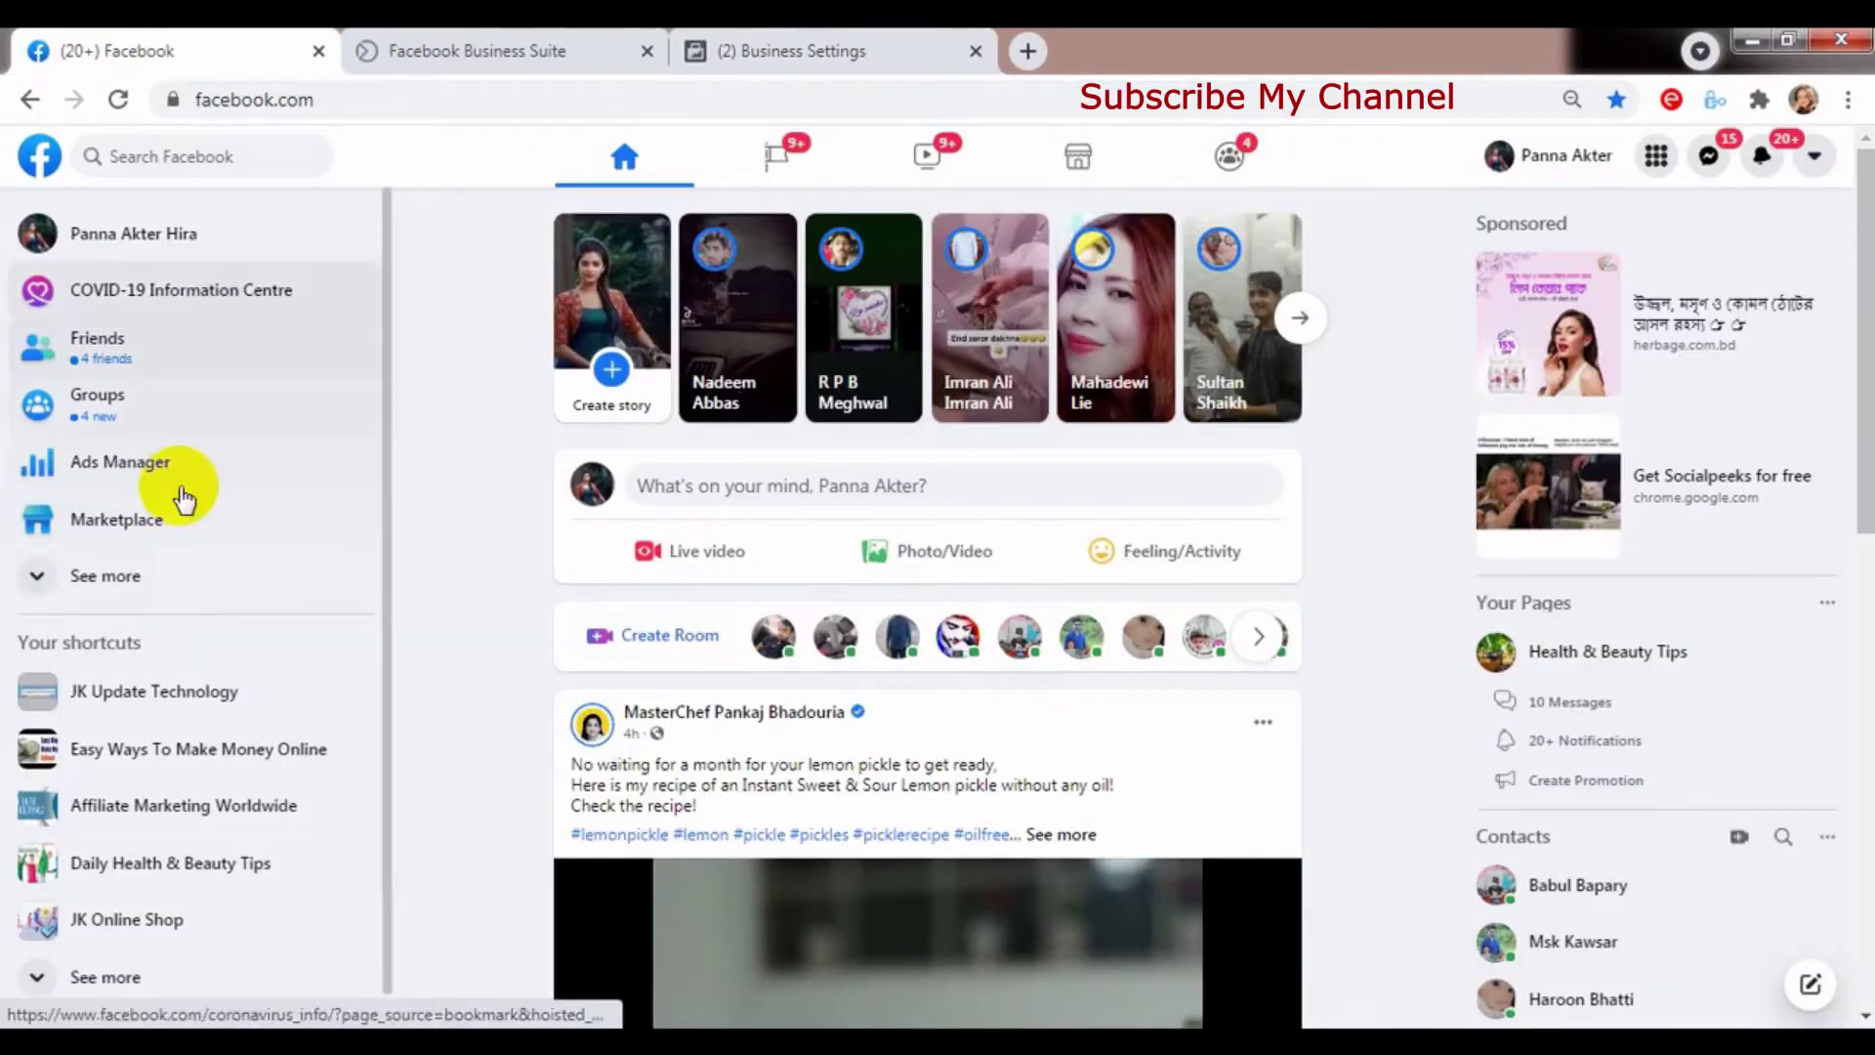
{"action": "left_click", "coordinate": [160, 471]}
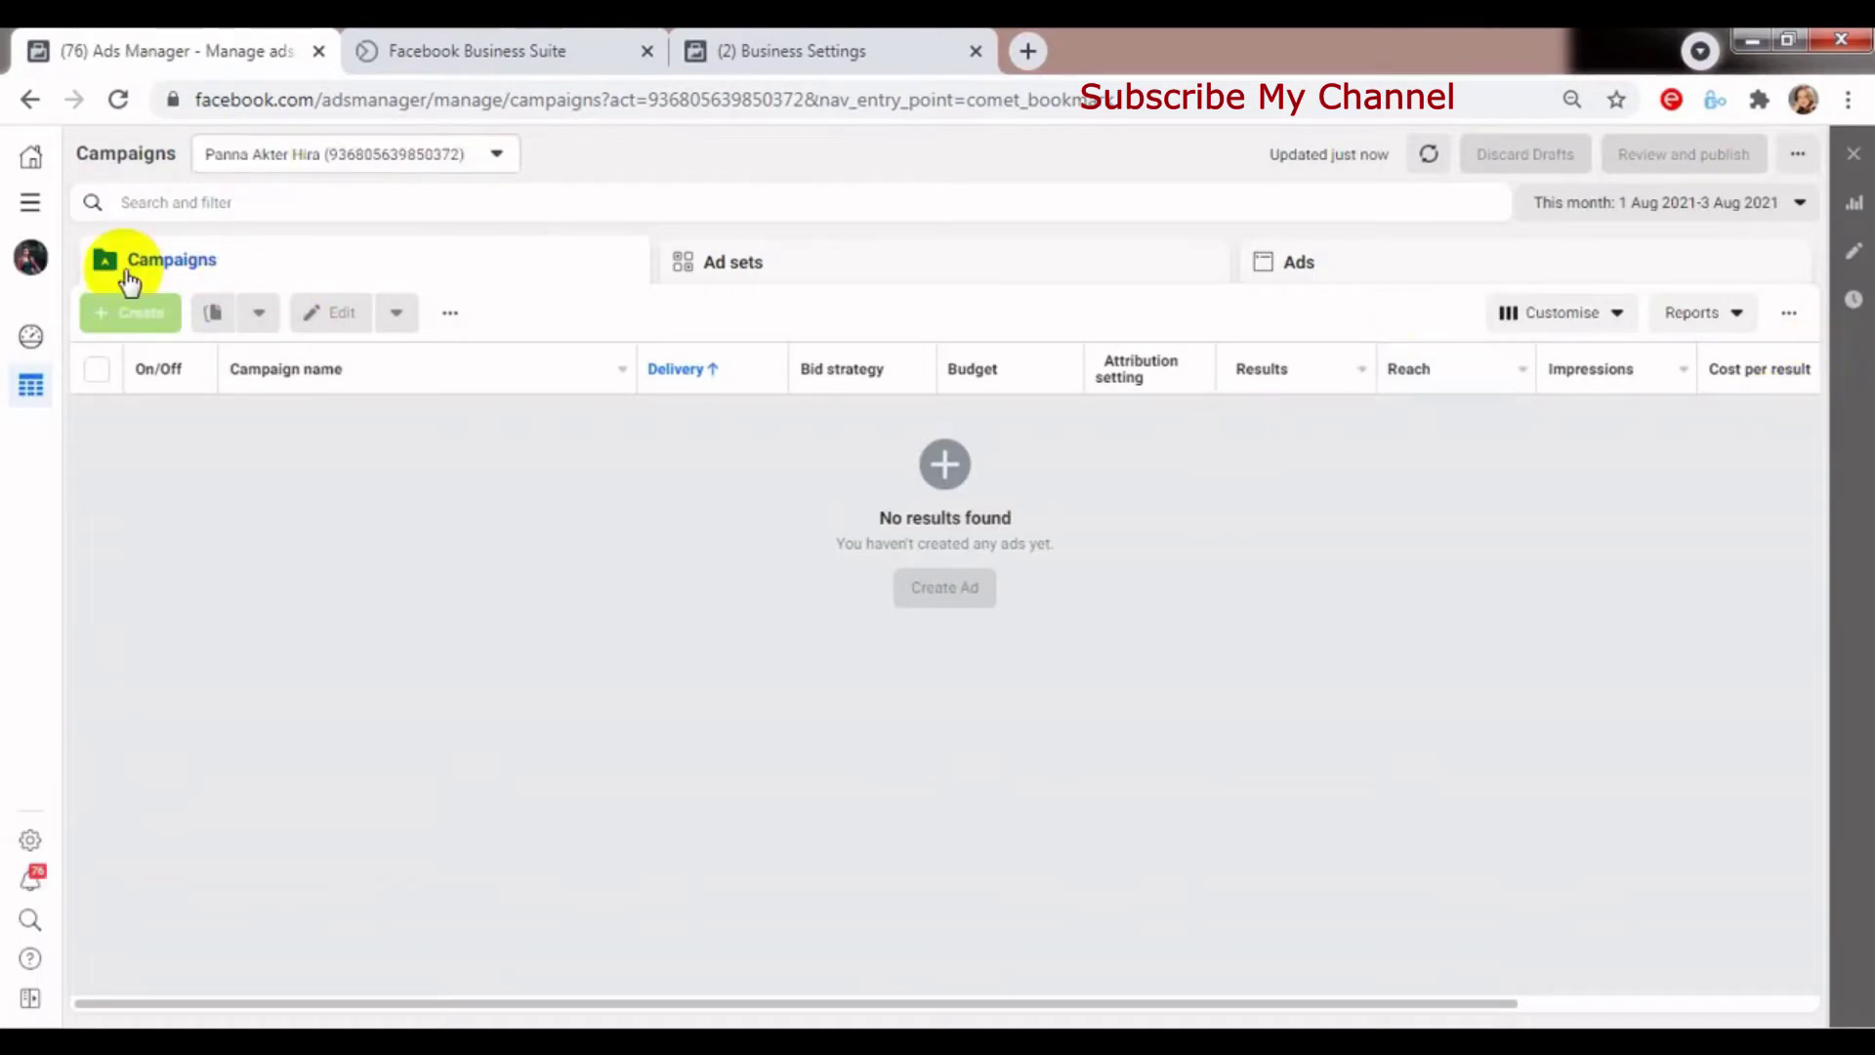
{"action": "left_click", "coordinate": [34, 205]}
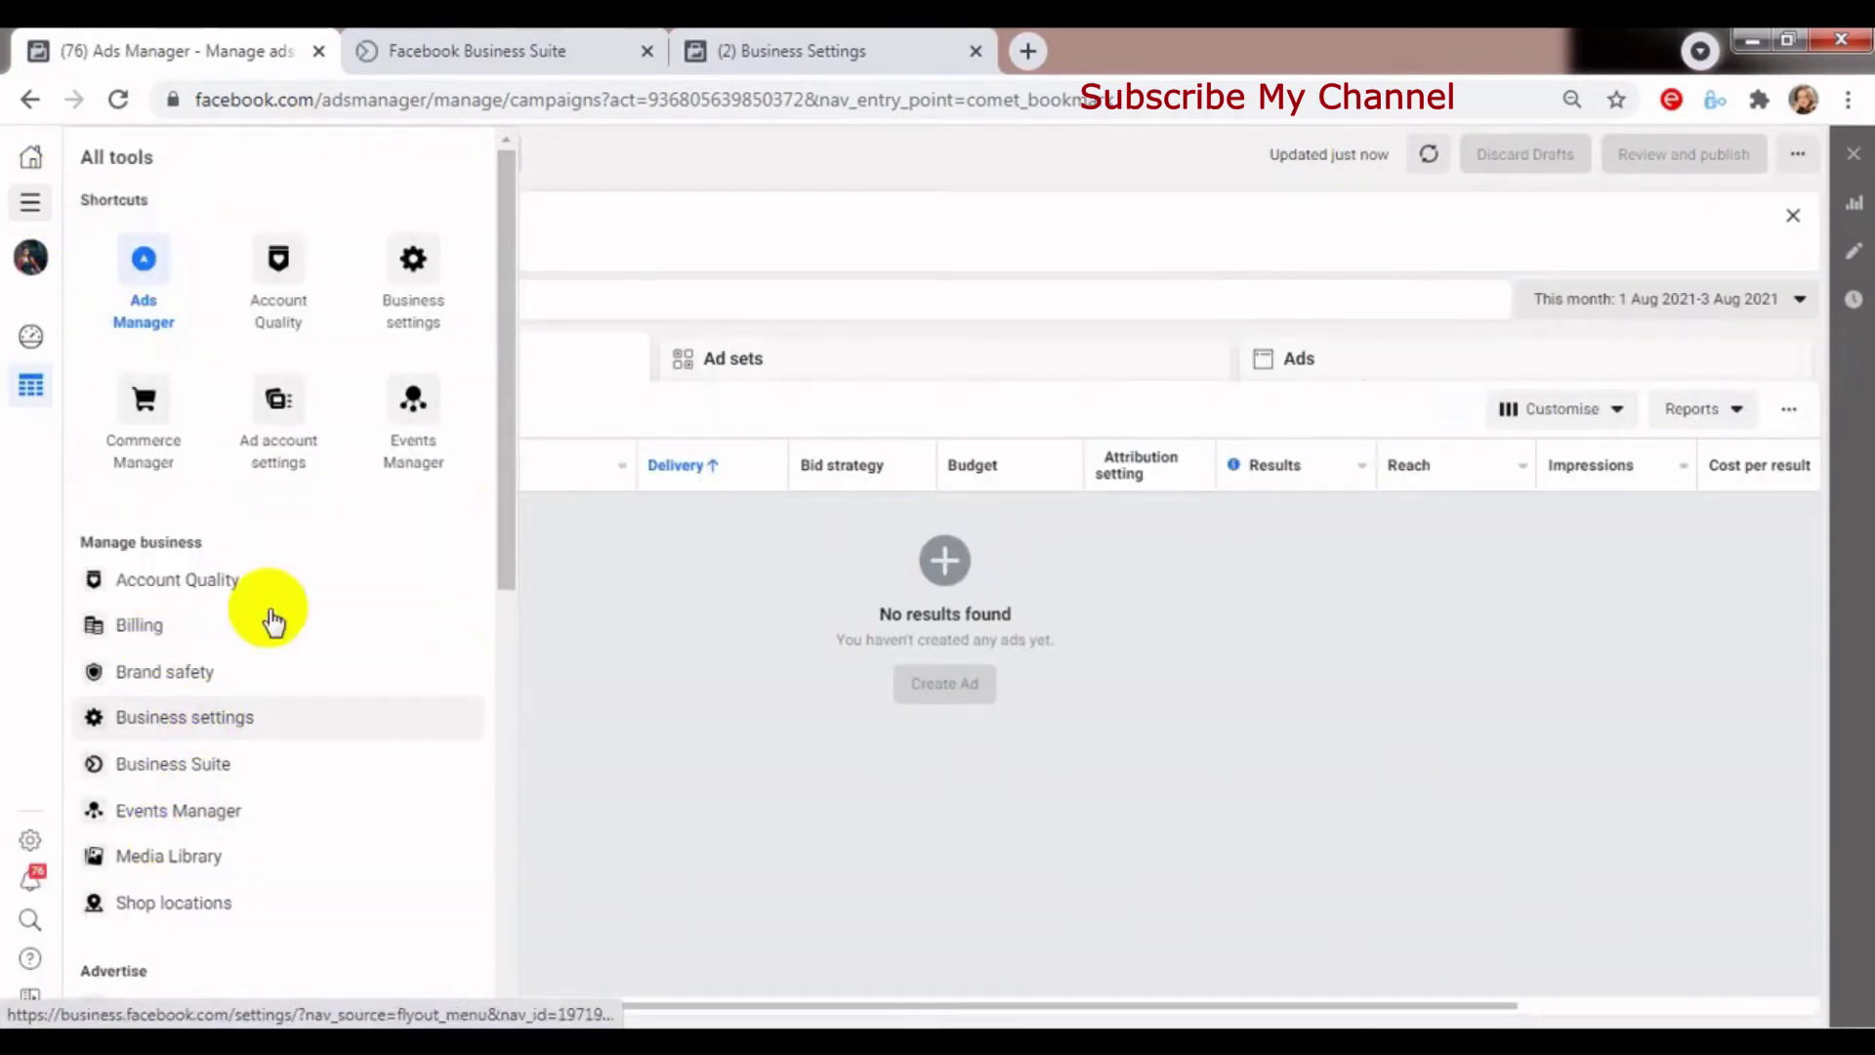
{"action": "left_click", "coordinate": [205, 728]}
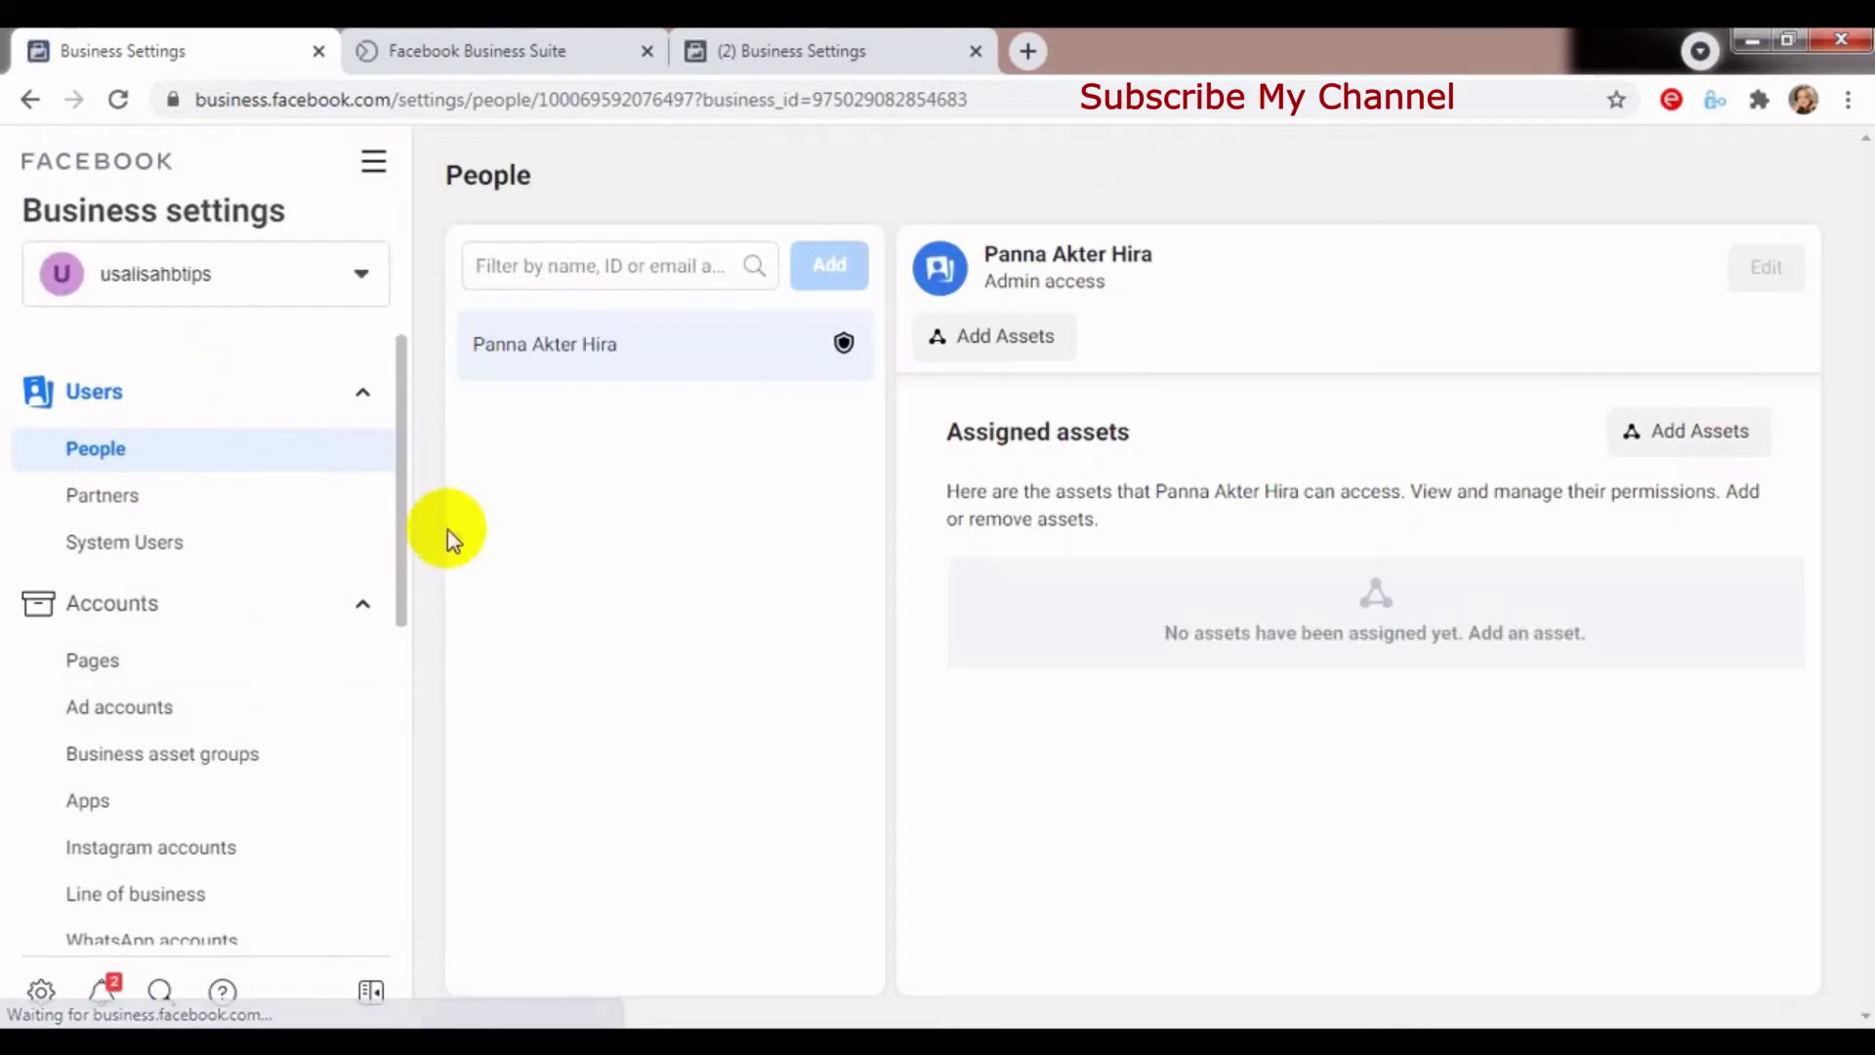
{"action": "left_click_drag", "start_coordinate": [406, 494], "coordinate": [394, 826]}
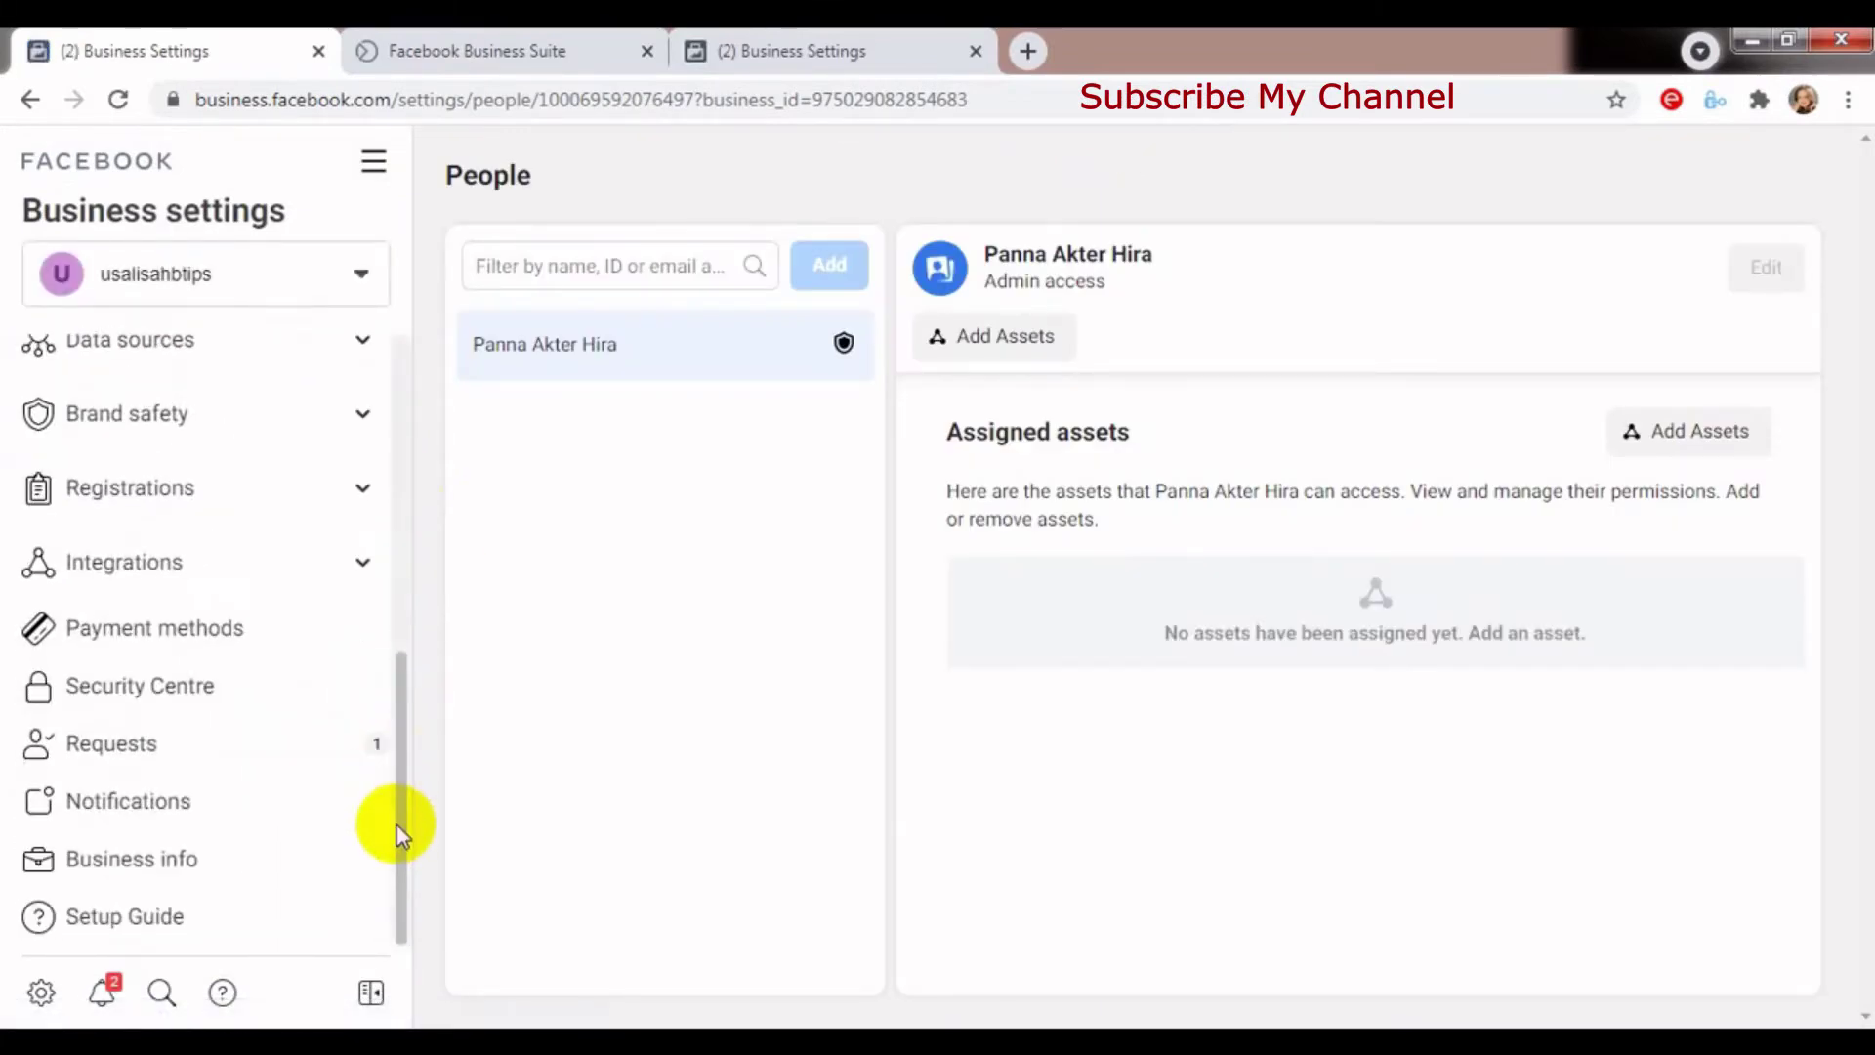
{"action": "left_click", "coordinate": [196, 857]}
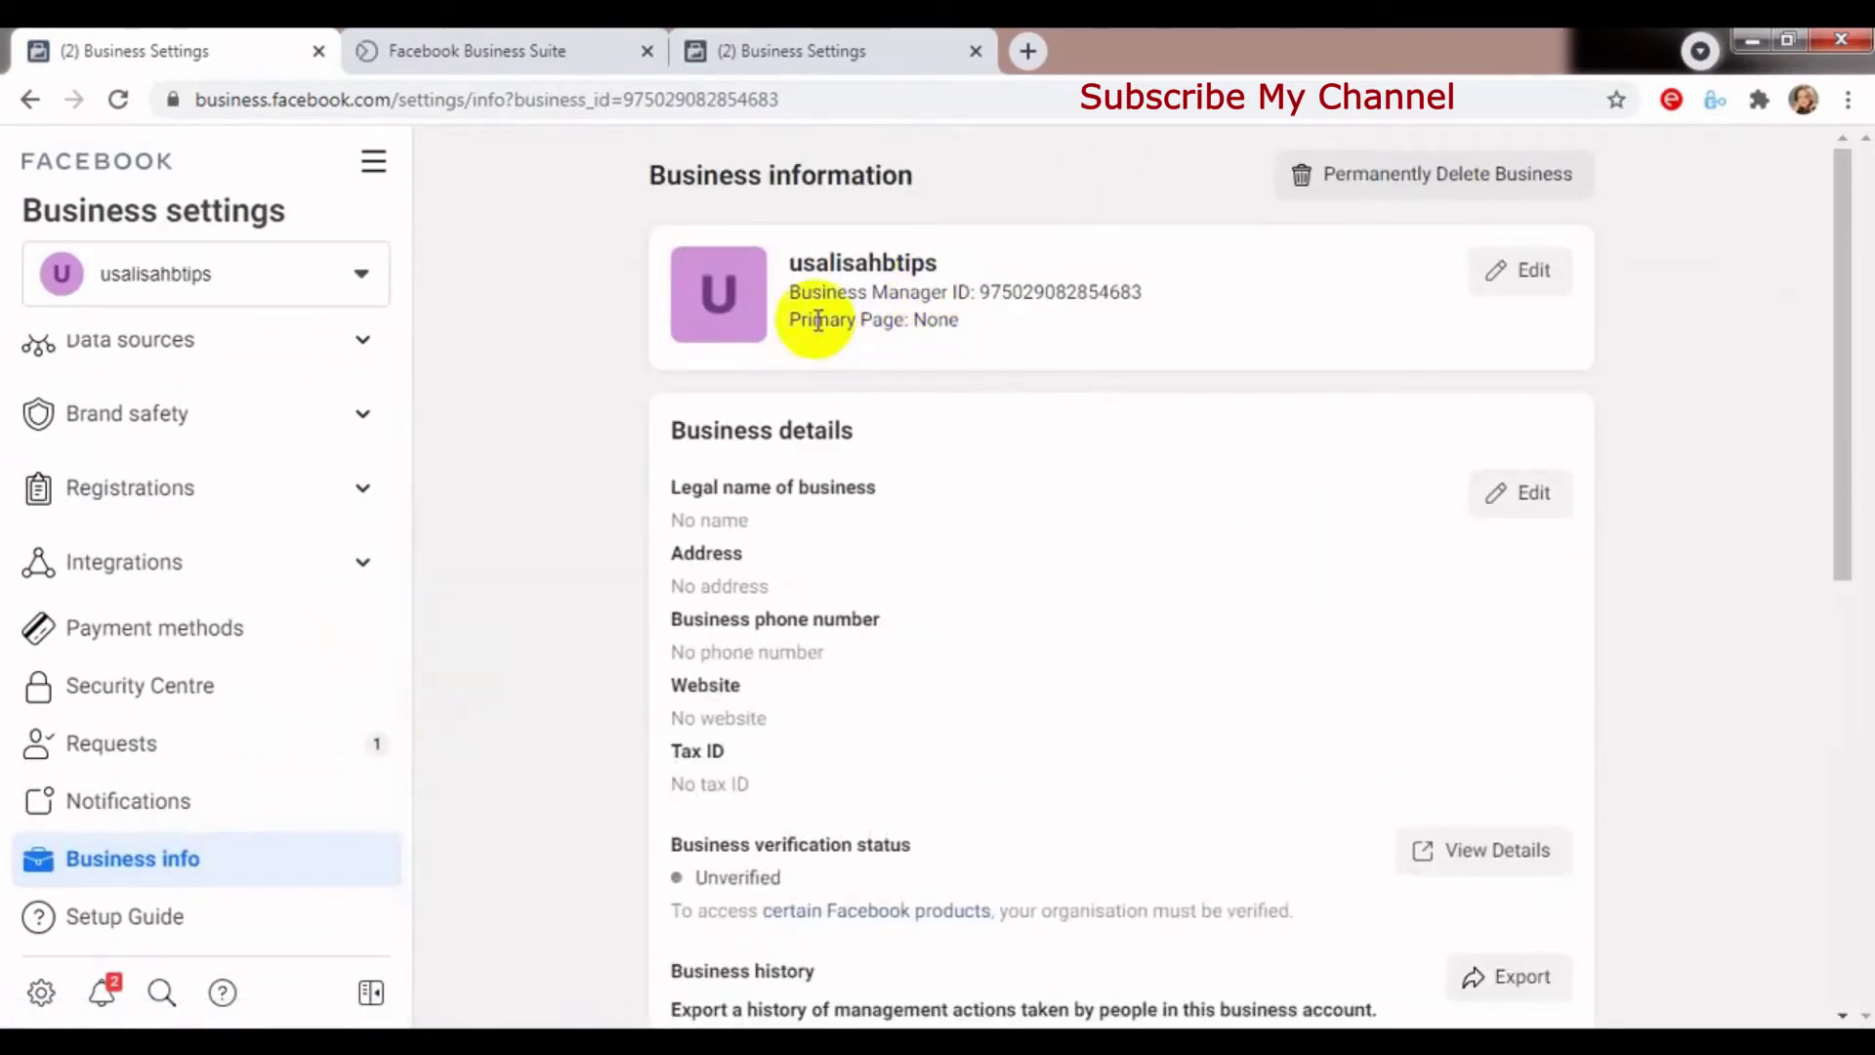
Step: Compare the two Business settings tabs, and close the duplicate and the Business Suite tab so one Business info page remains
{"action": "left_click", "coordinate": [891, 54]}
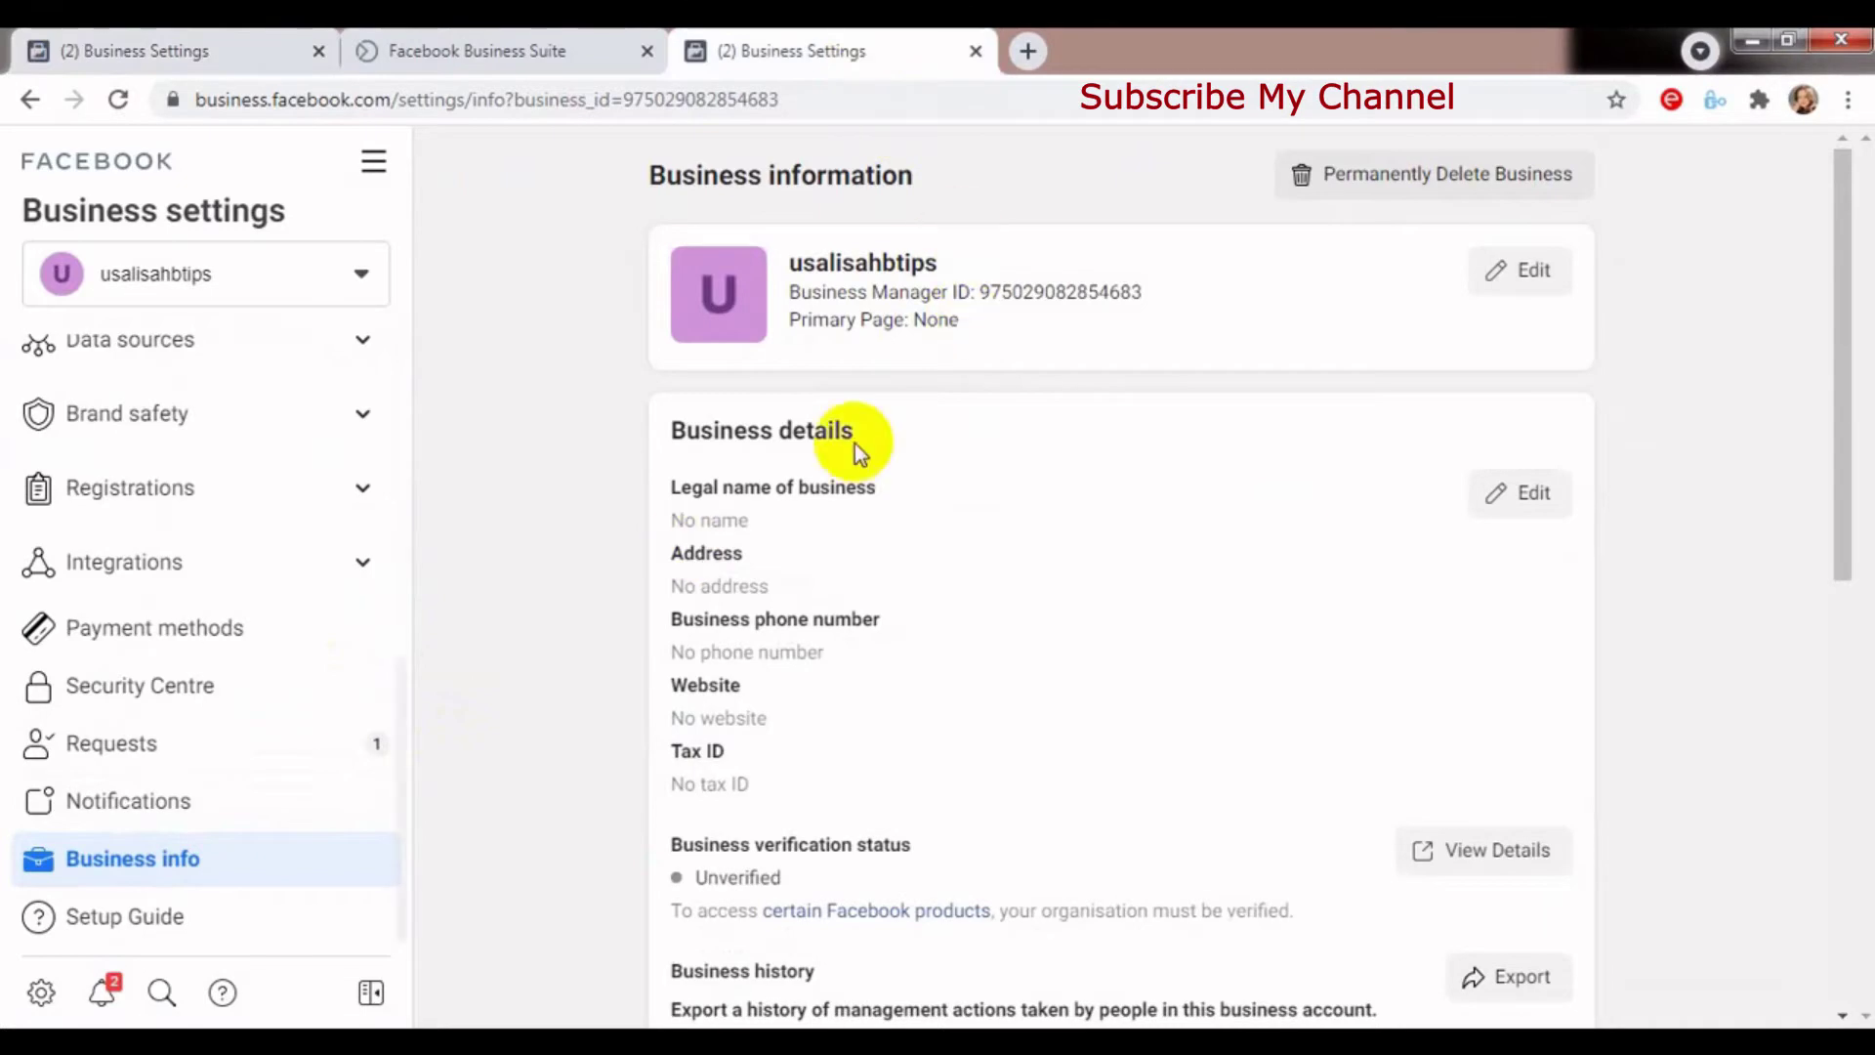
{"action": "left_click", "coordinate": [188, 44]}
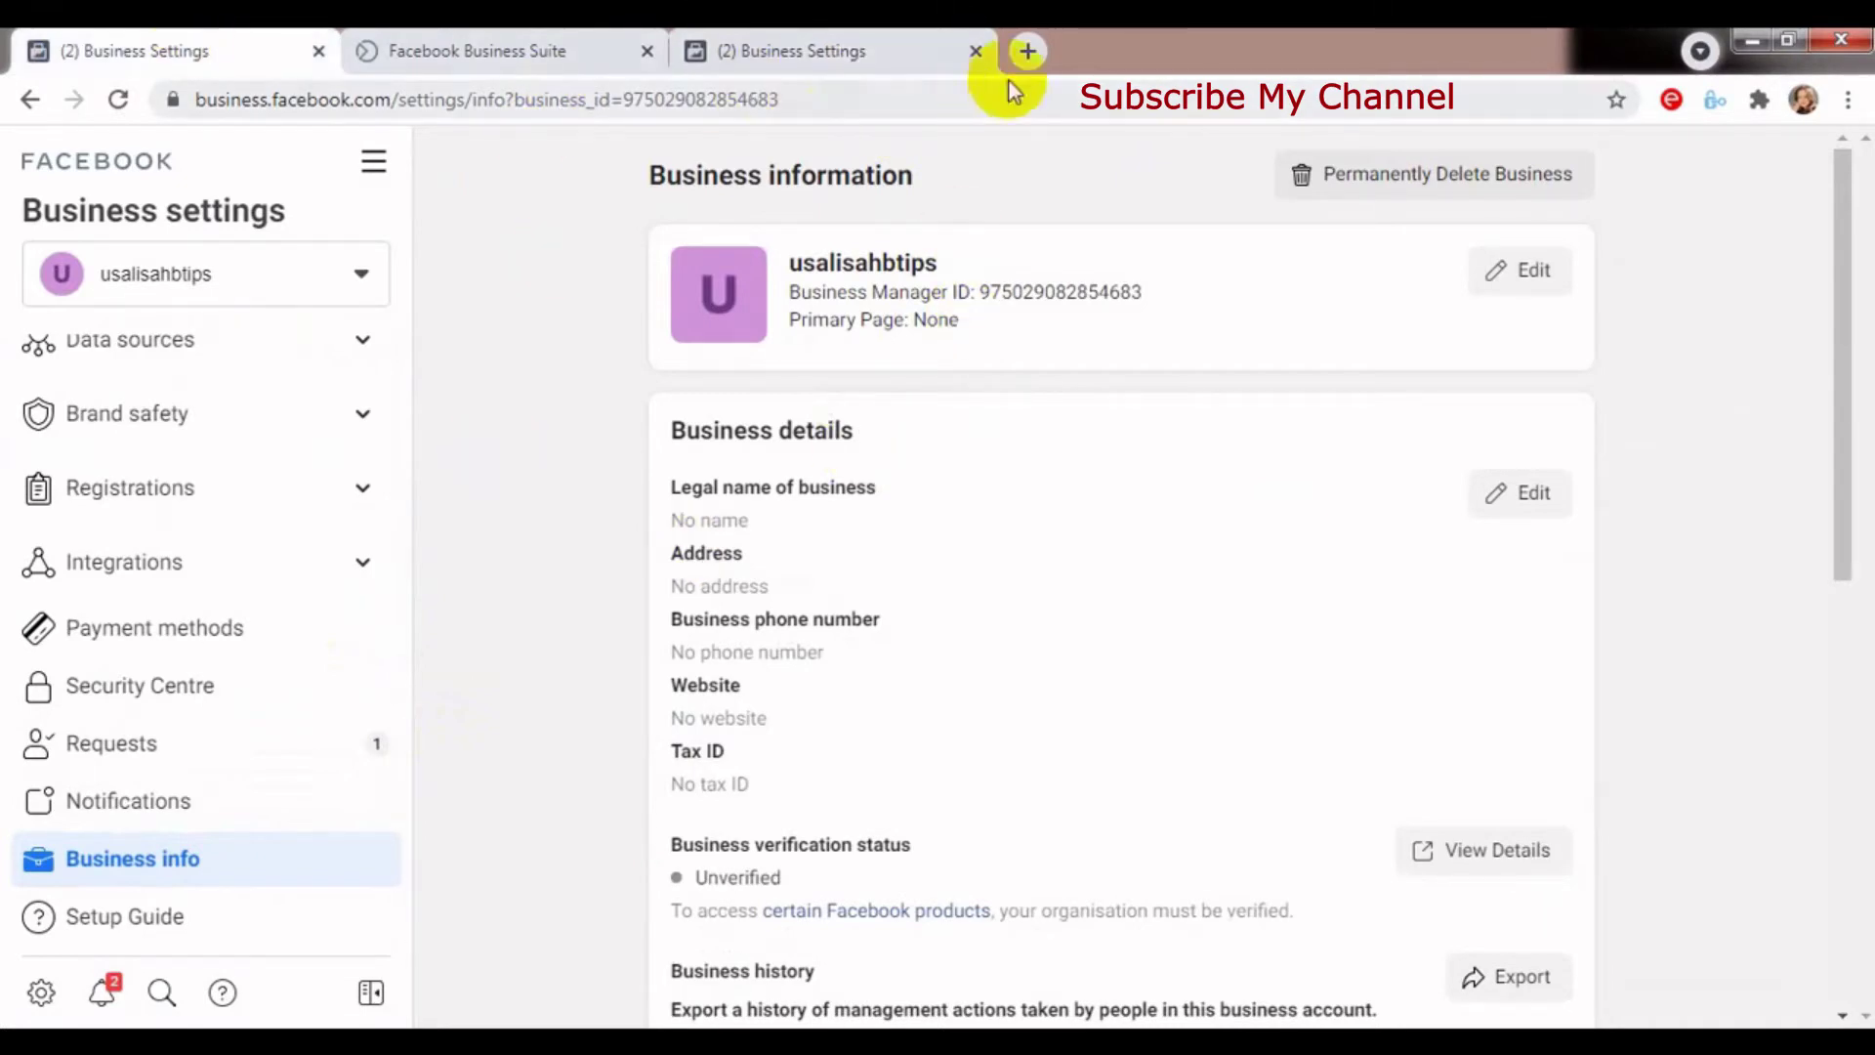
{"action": "left_click", "coordinate": [318, 52]}
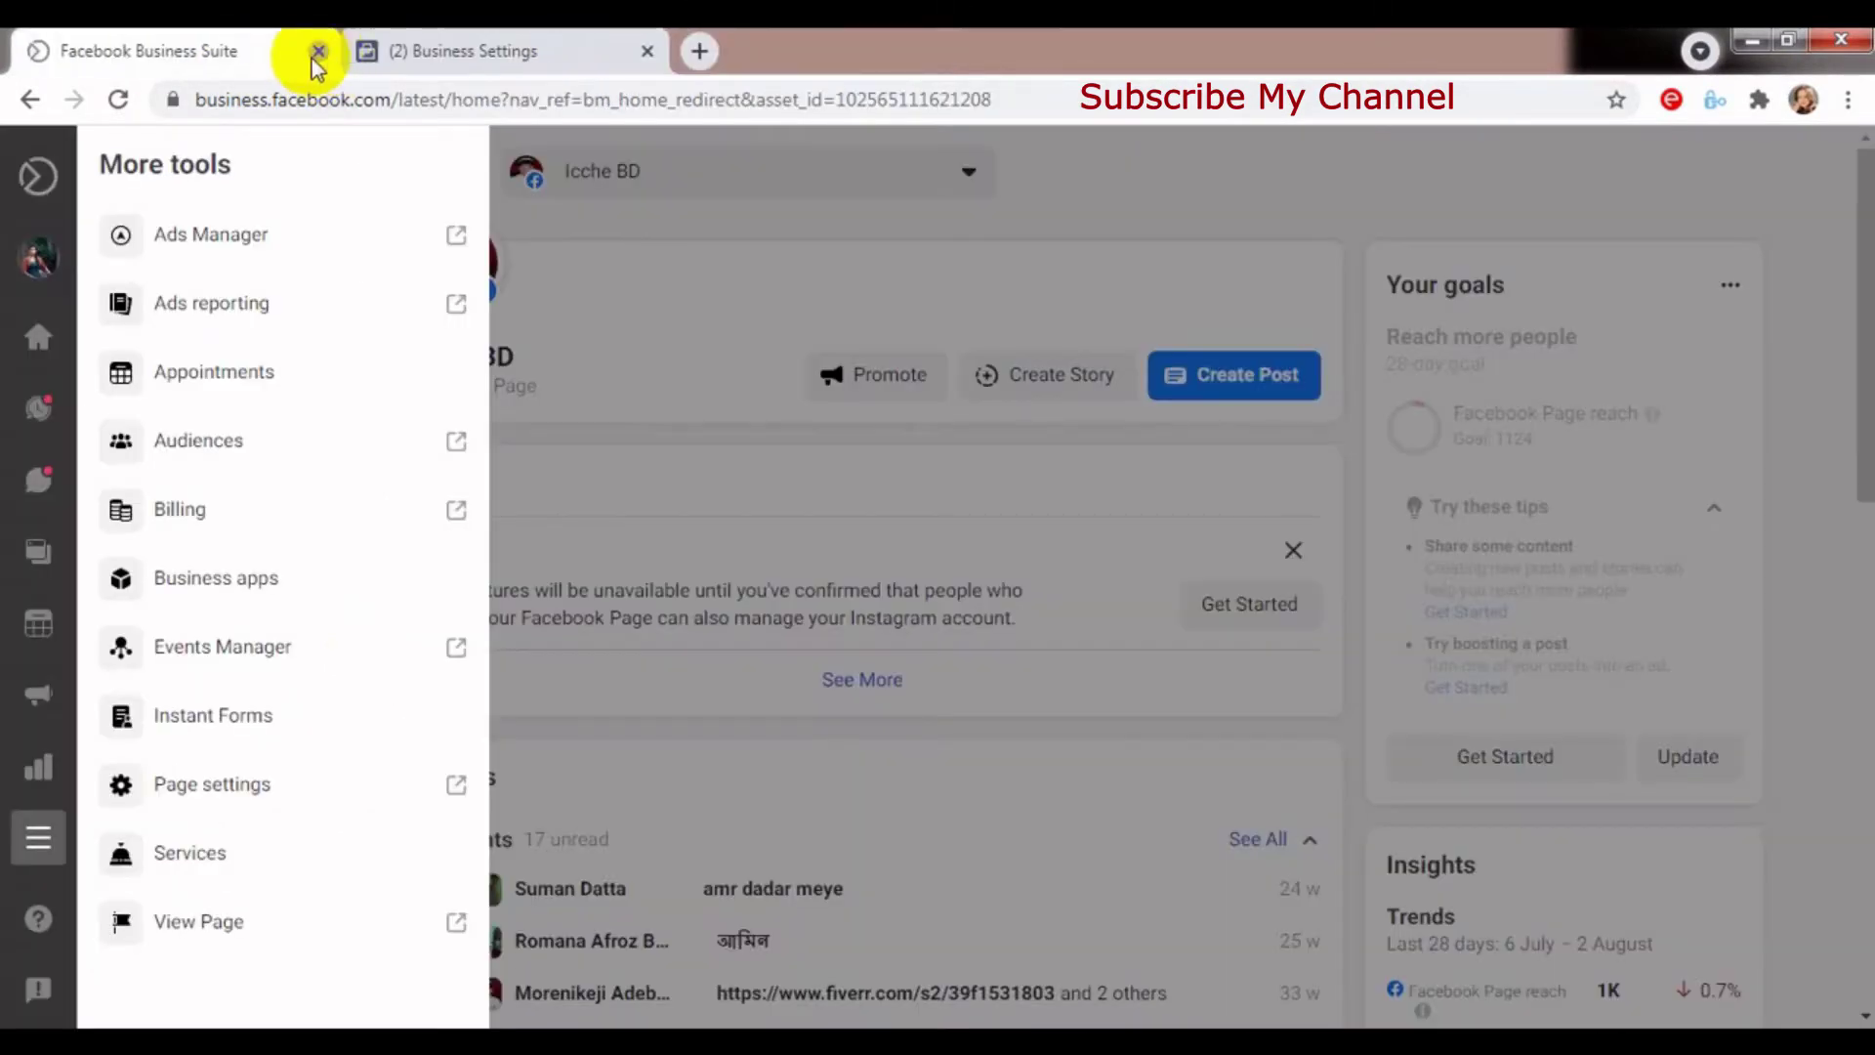
{"action": "left_click", "coordinate": [318, 52]}
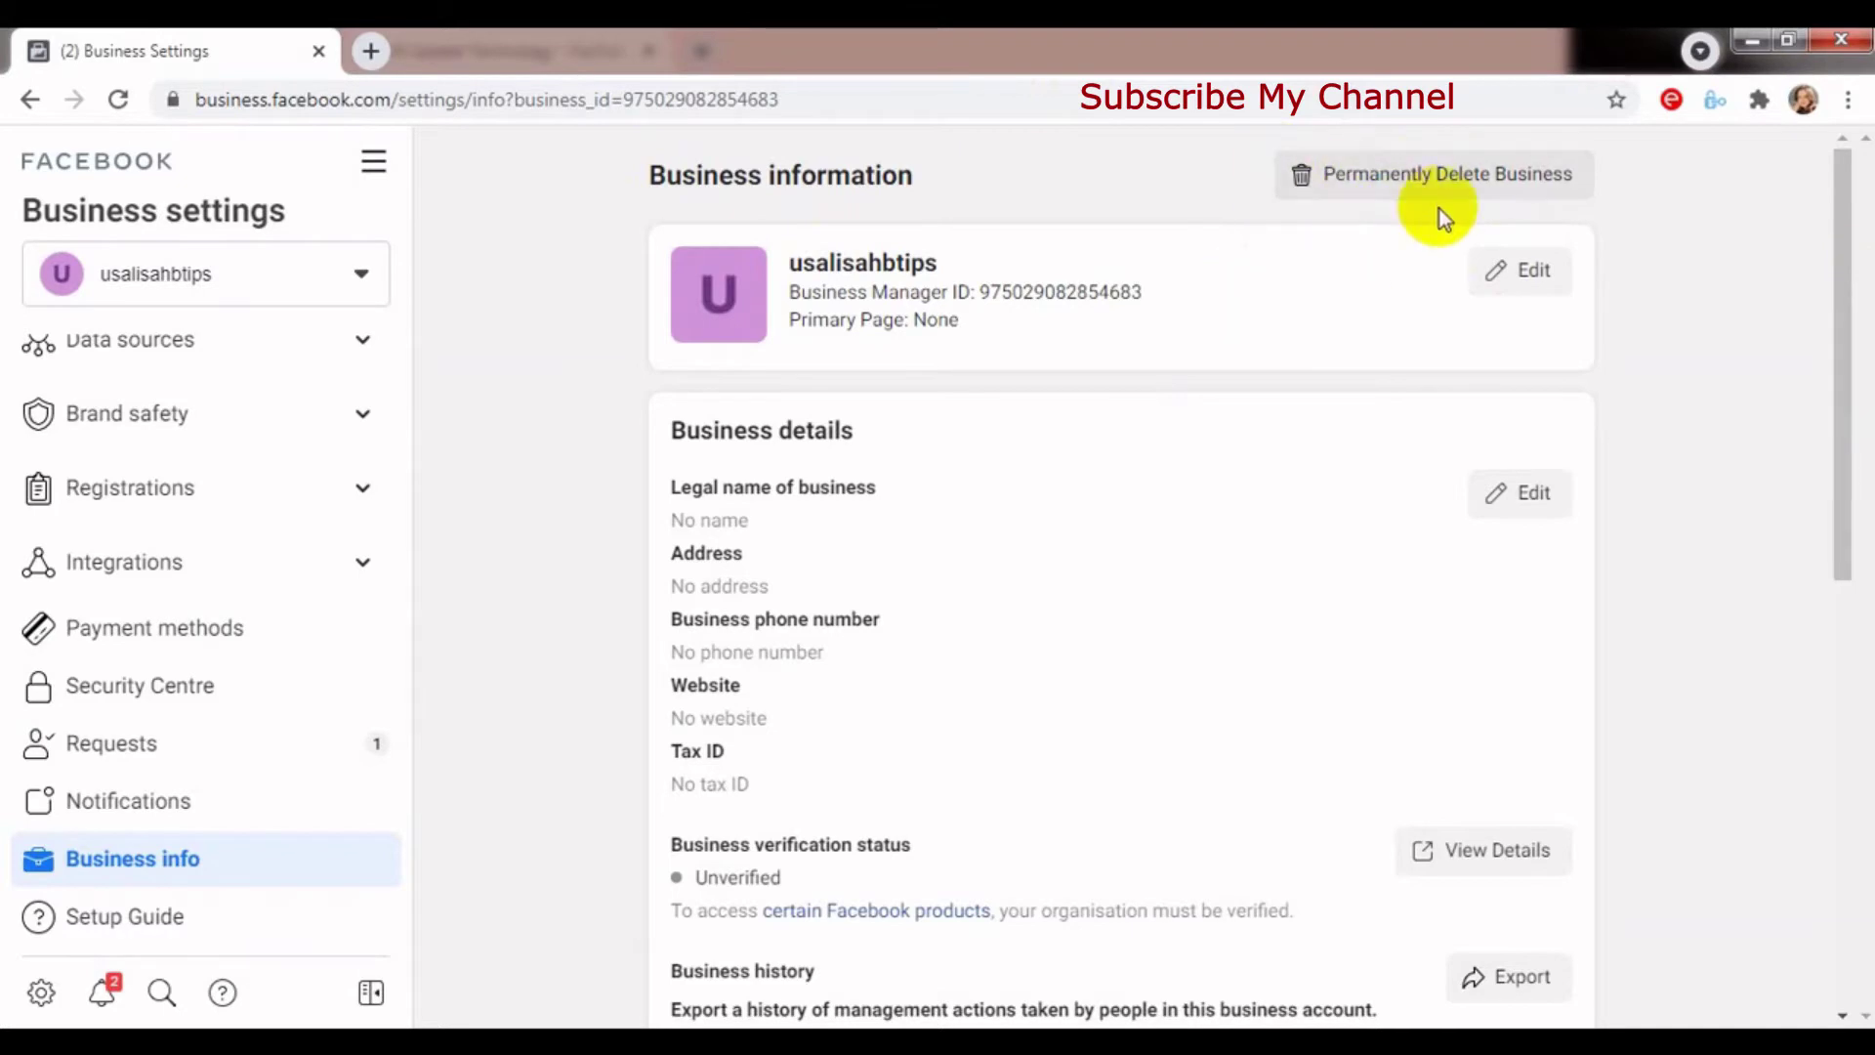
Step: Start permanently deleting the usalisahbtips business, skip the feedback questions without giving a reason, and proceed past the deletion notice
{"action": "left_click", "coordinate": [1341, 186]}
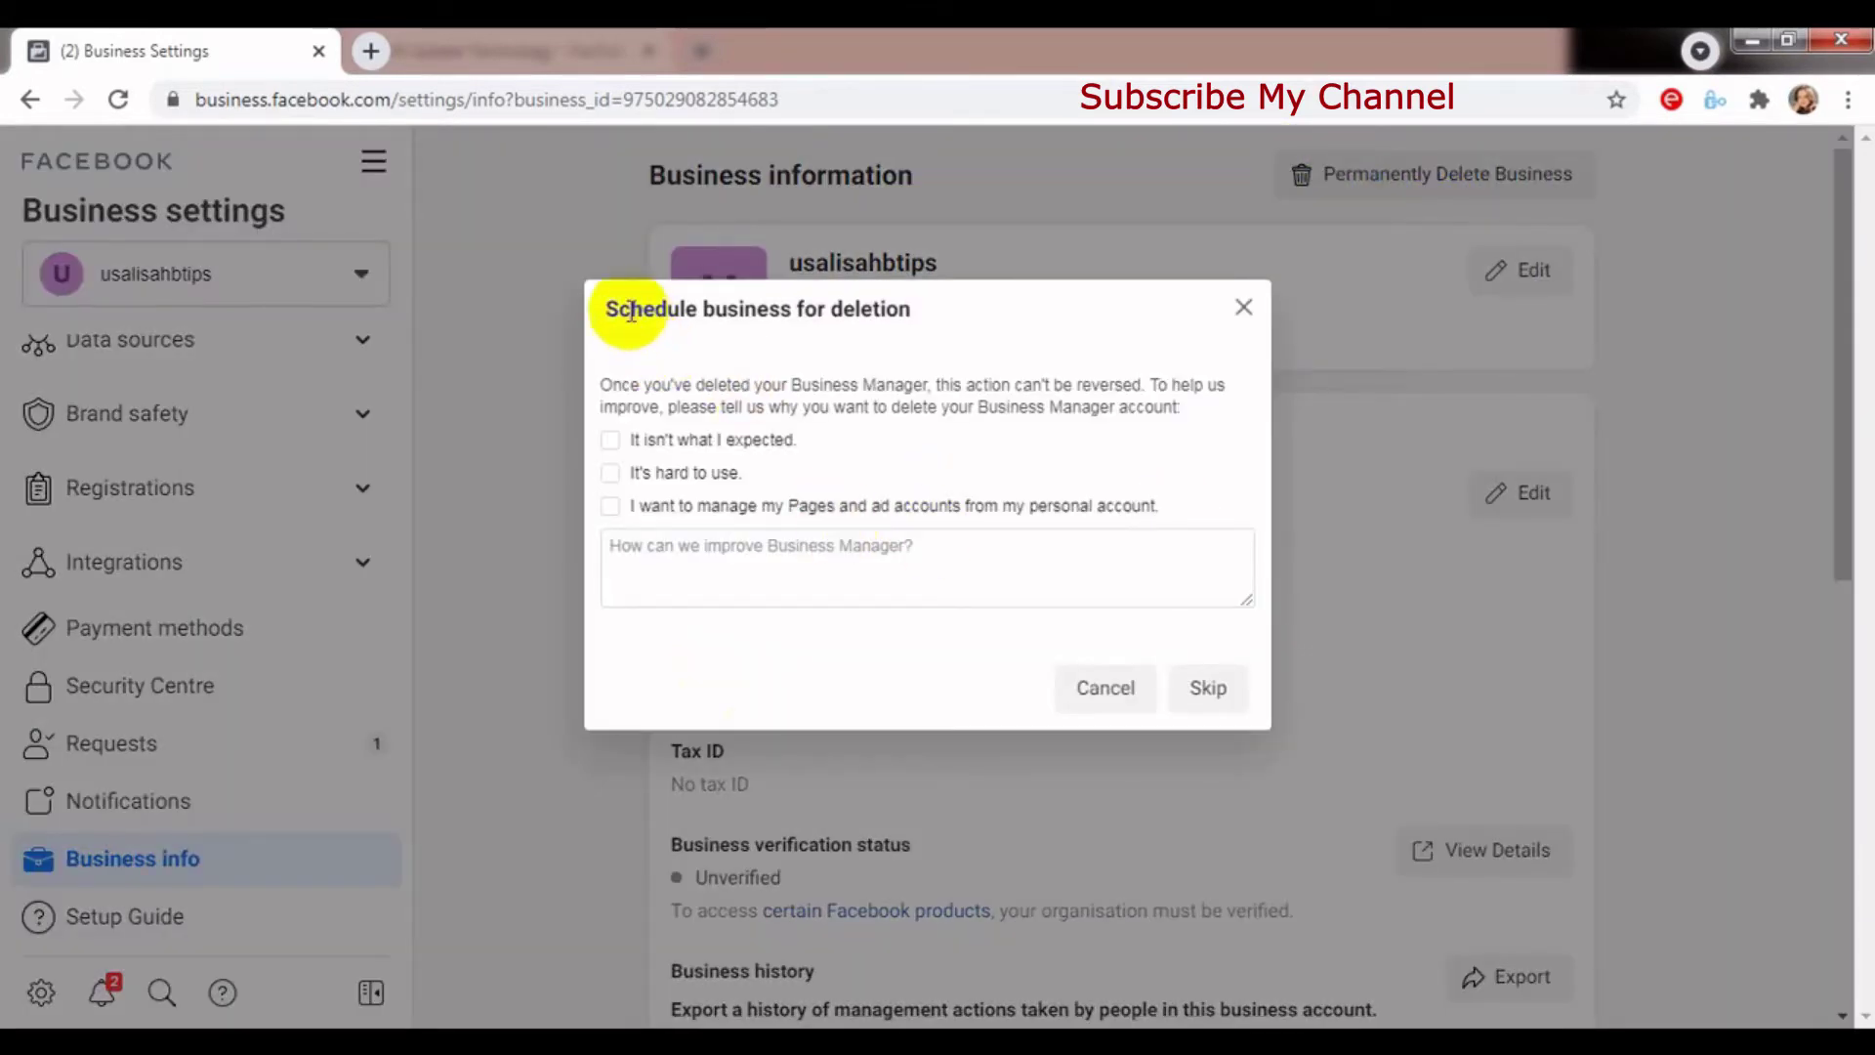
{"action": "left_click_drag", "start_coordinate": [630, 308], "coordinate": [970, 557]}
{"action": "left_click", "coordinate": [904, 677]}
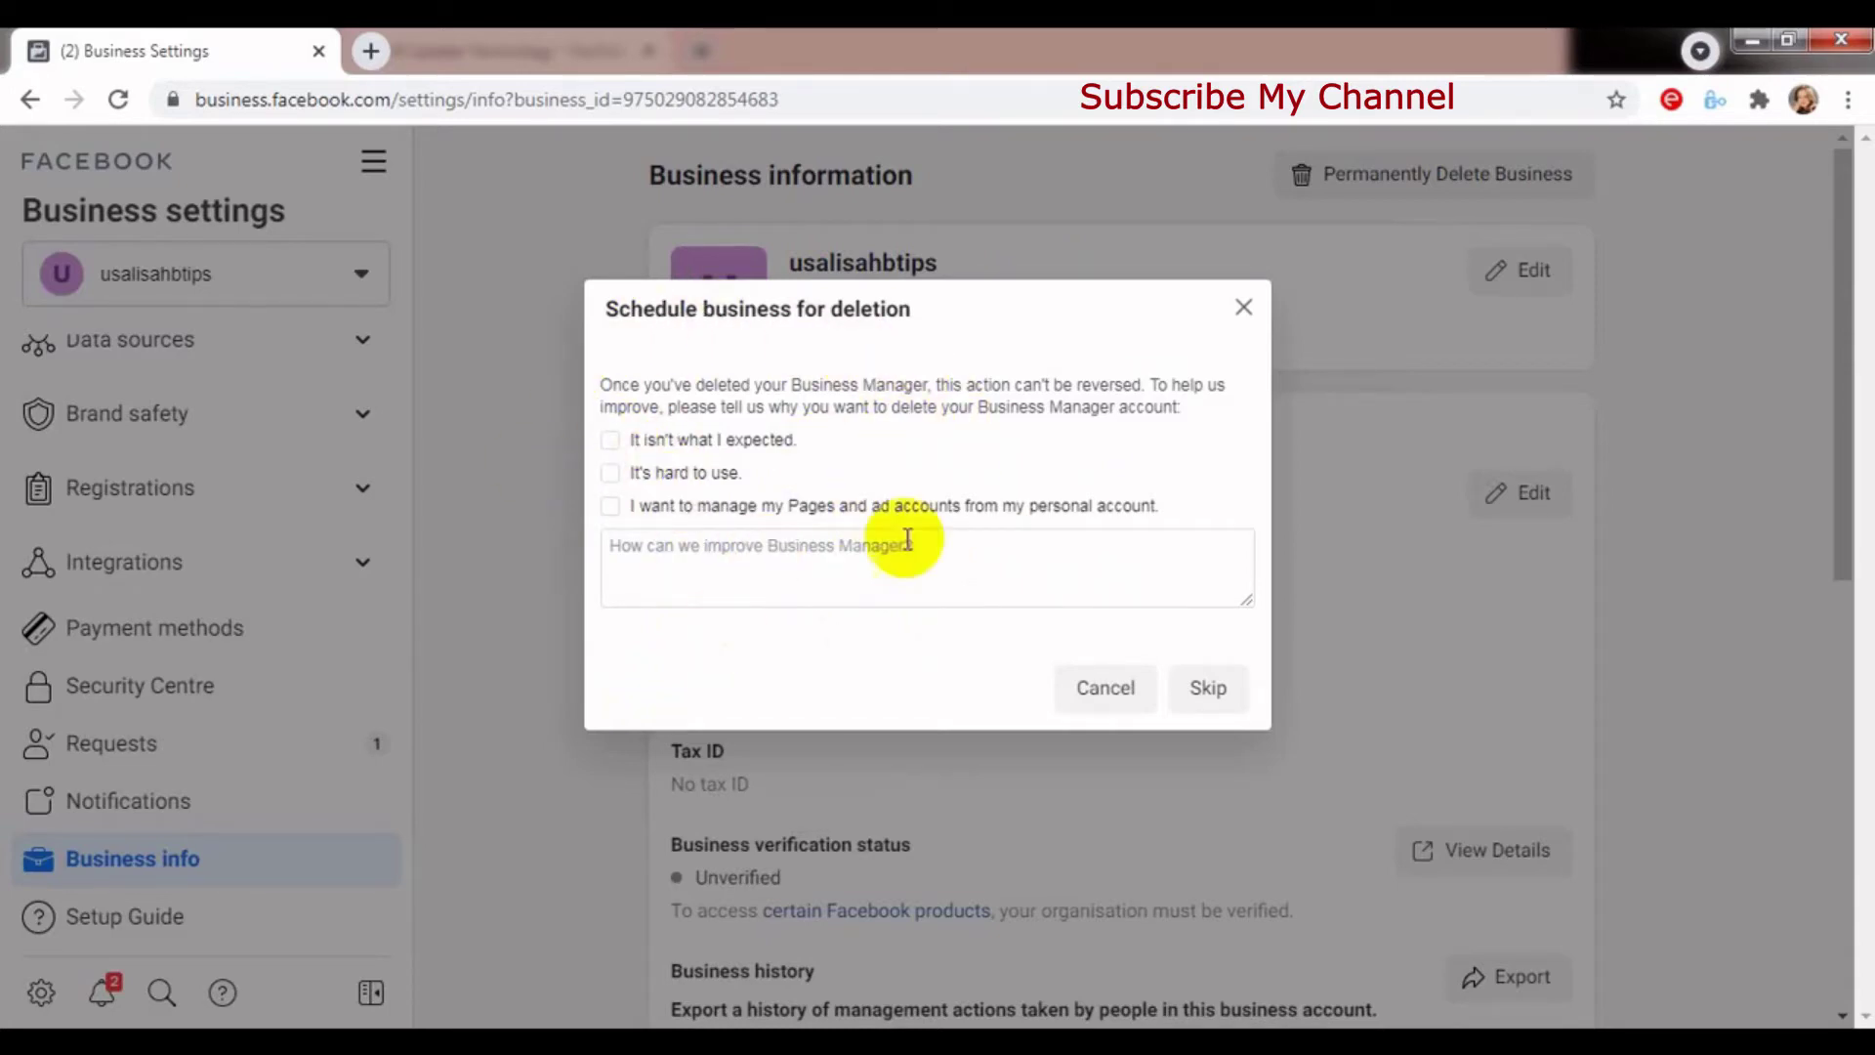
{"action": "left_click", "coordinate": [633, 569]}
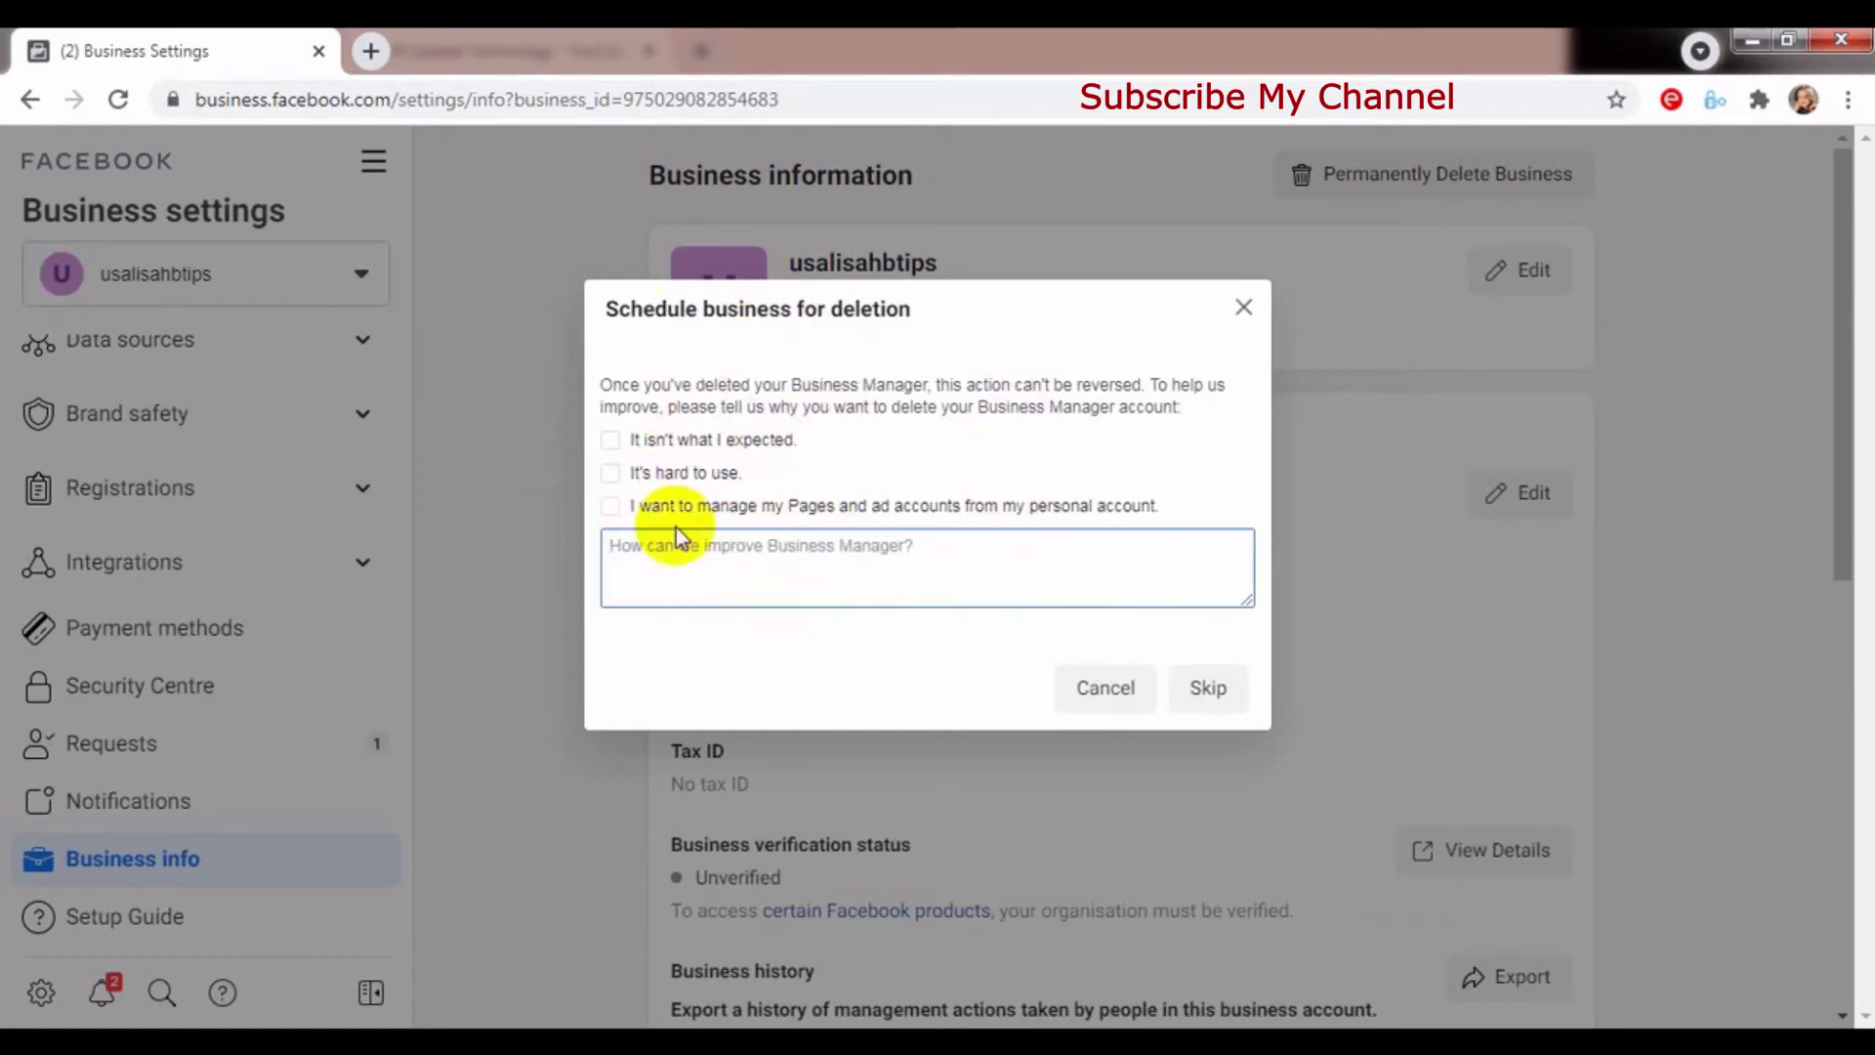
{"action": "left_click", "coordinate": [1214, 688]}
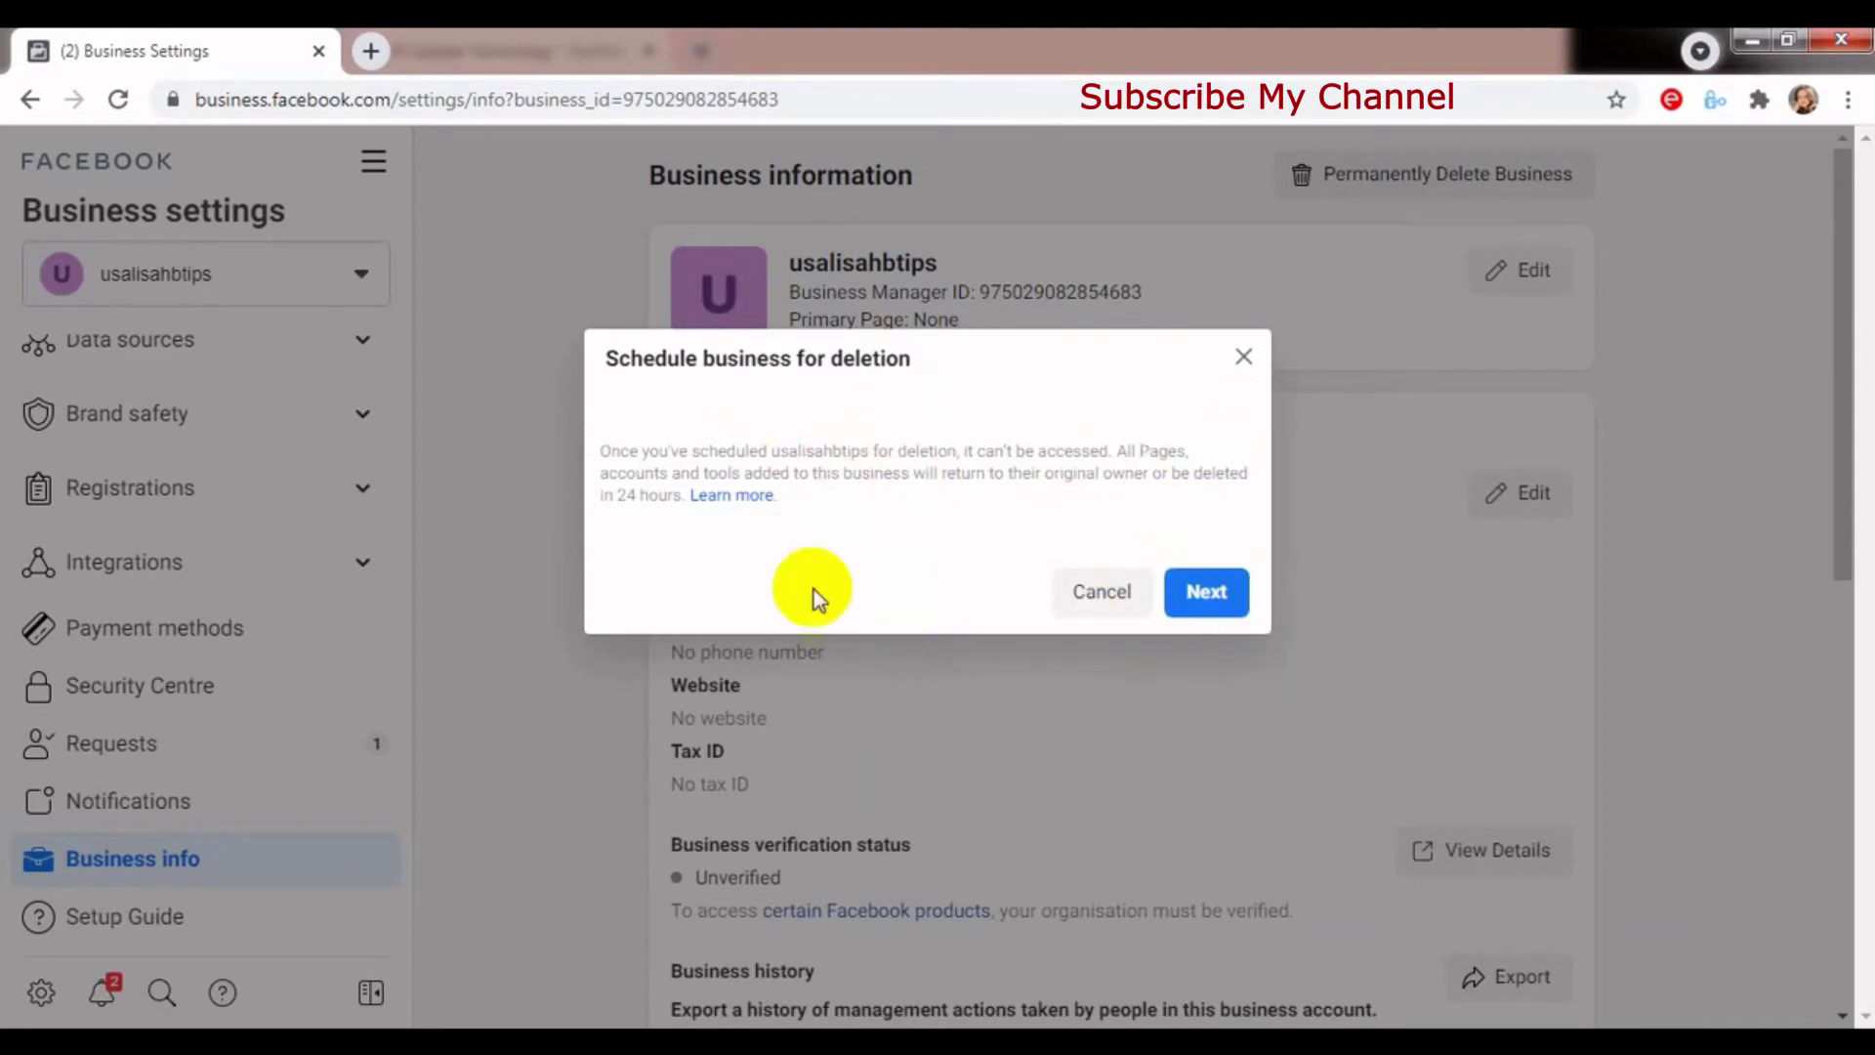
{"action": "left_click", "coordinate": [1205, 606]}
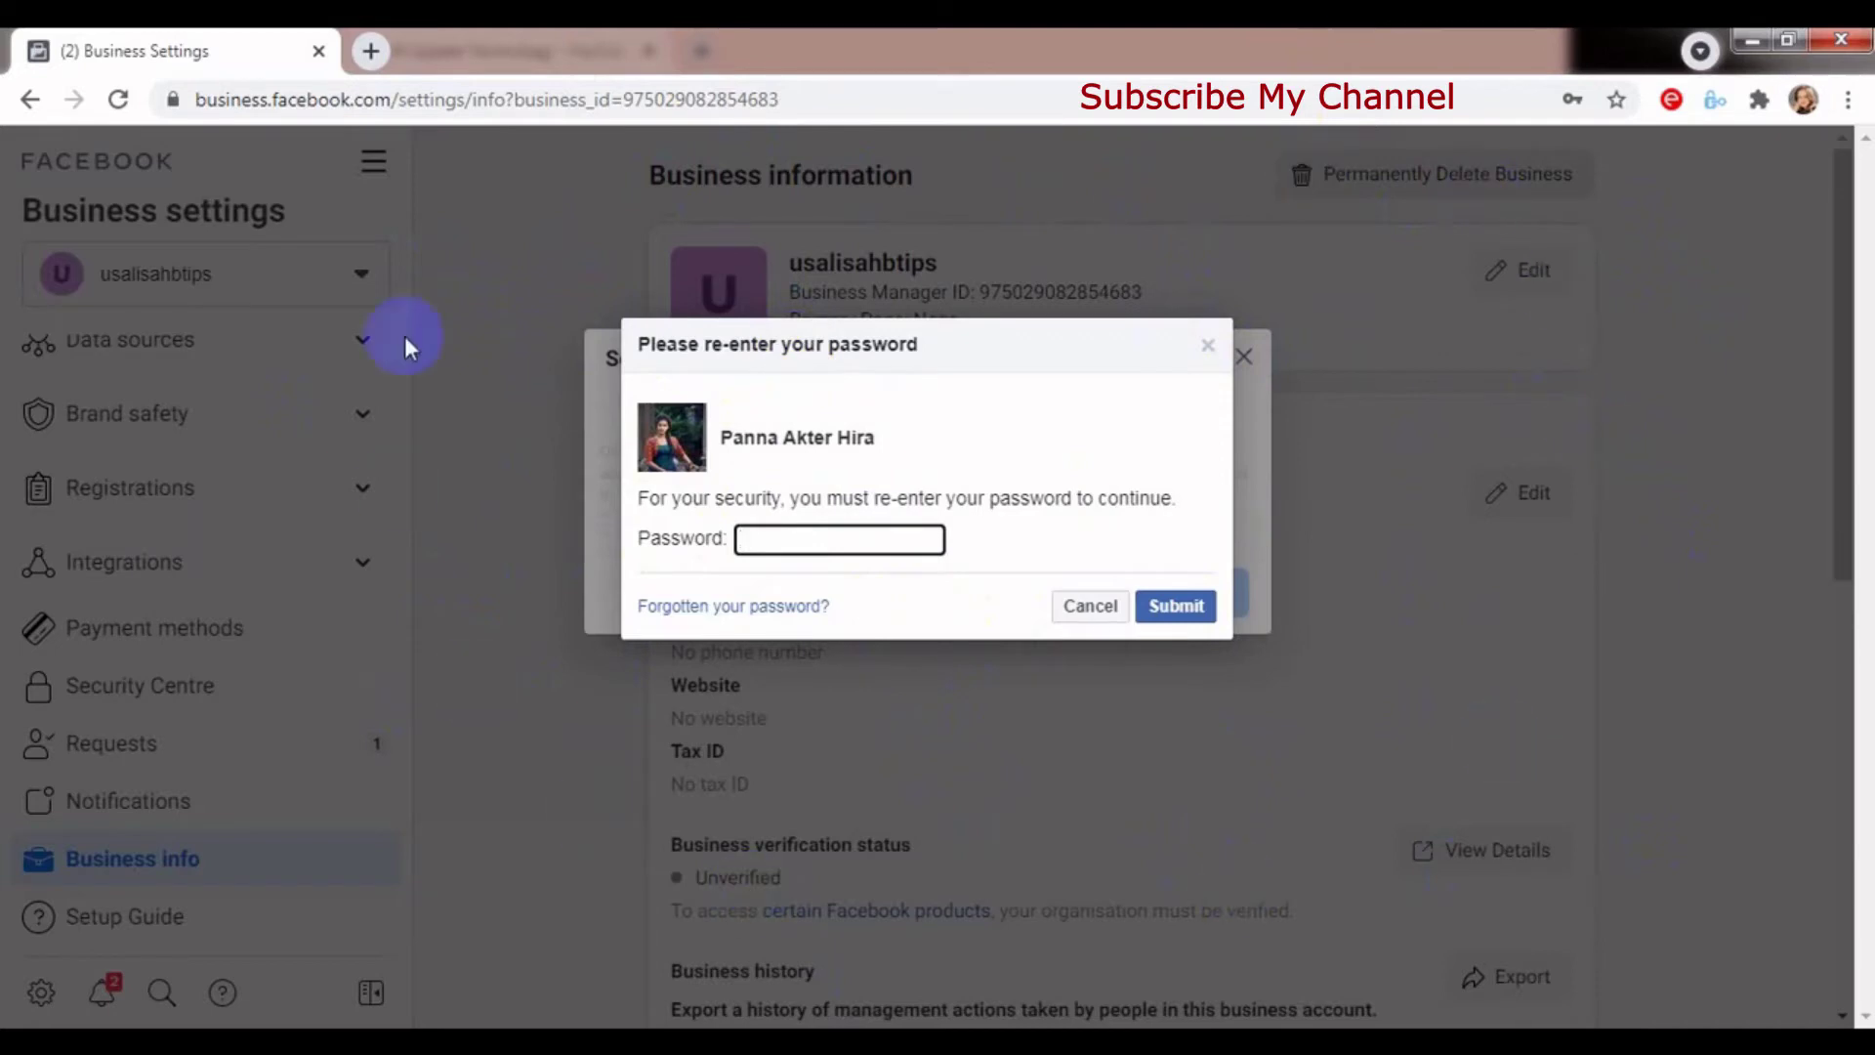
Step: Re-enter the account password using the saved login for this account and submit it to schedule the business deletion
{"action": "left_click", "coordinate": [761, 537]}
{"action": "left_click", "coordinate": [900, 531]}
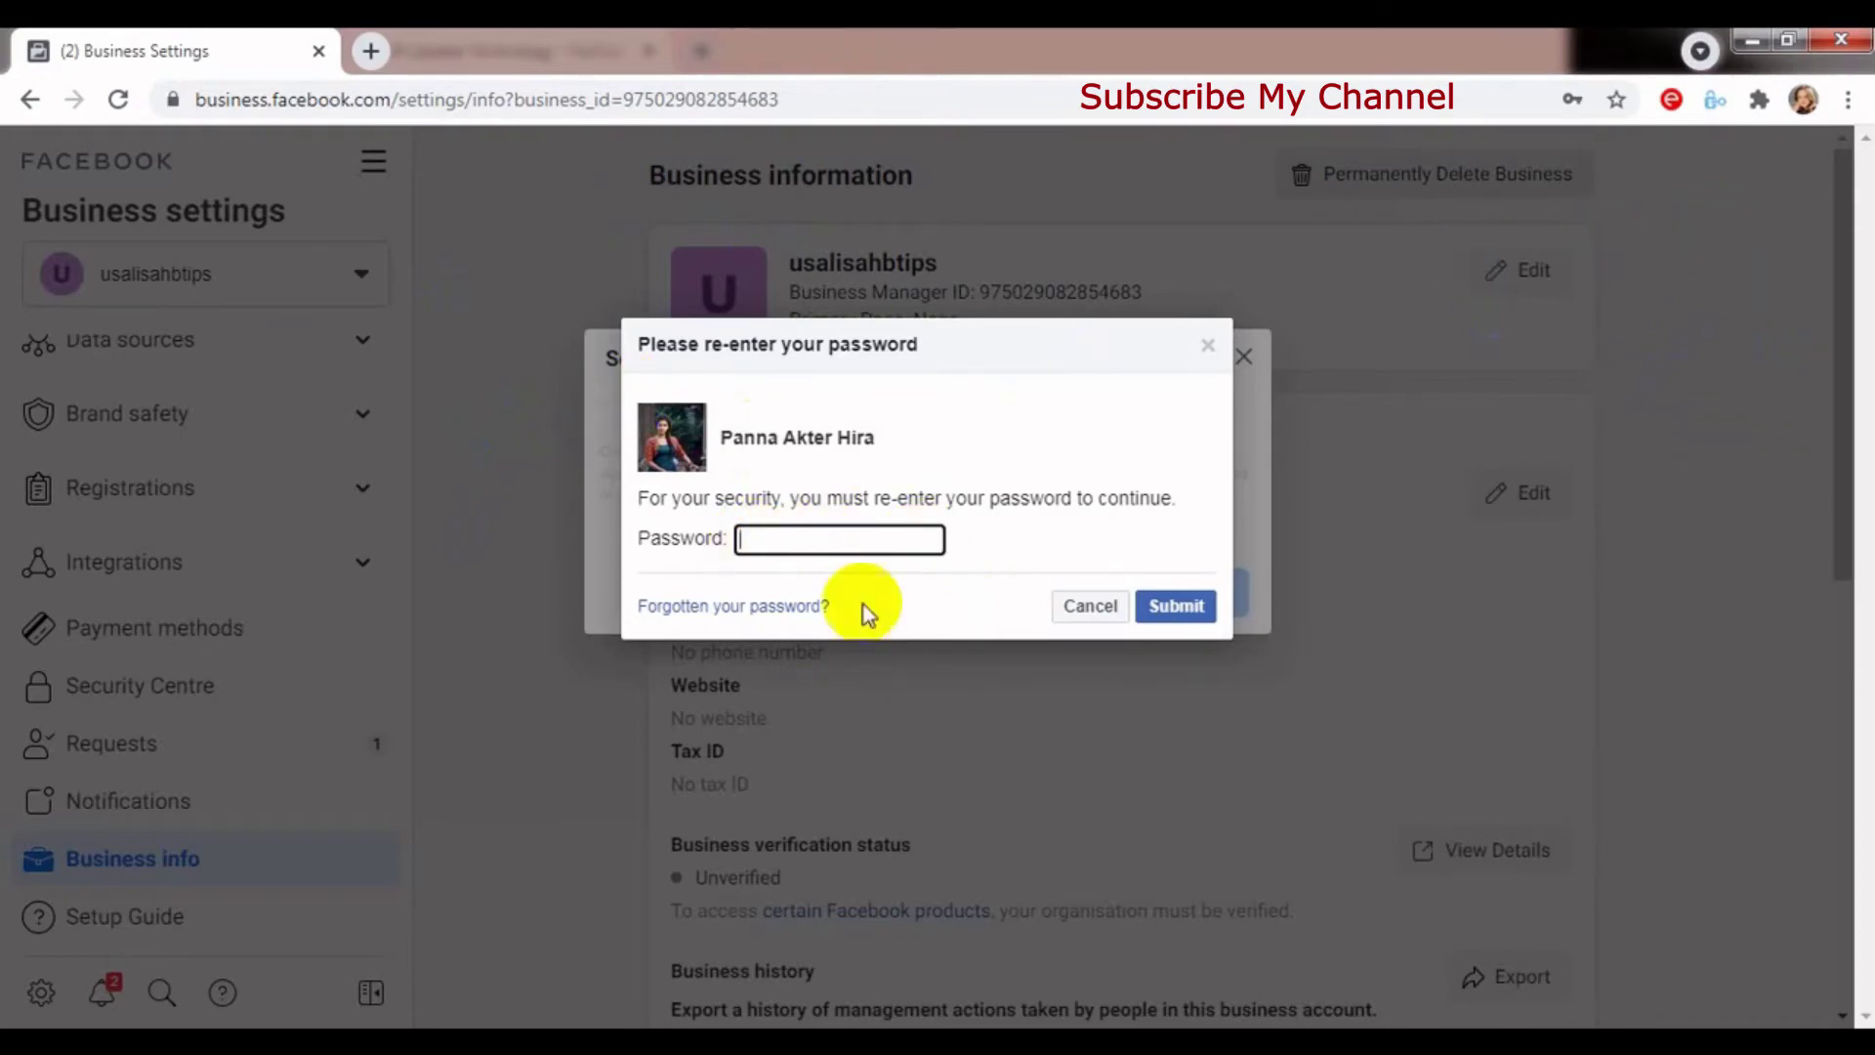
{"action": "left_click", "coordinate": [830, 539]}
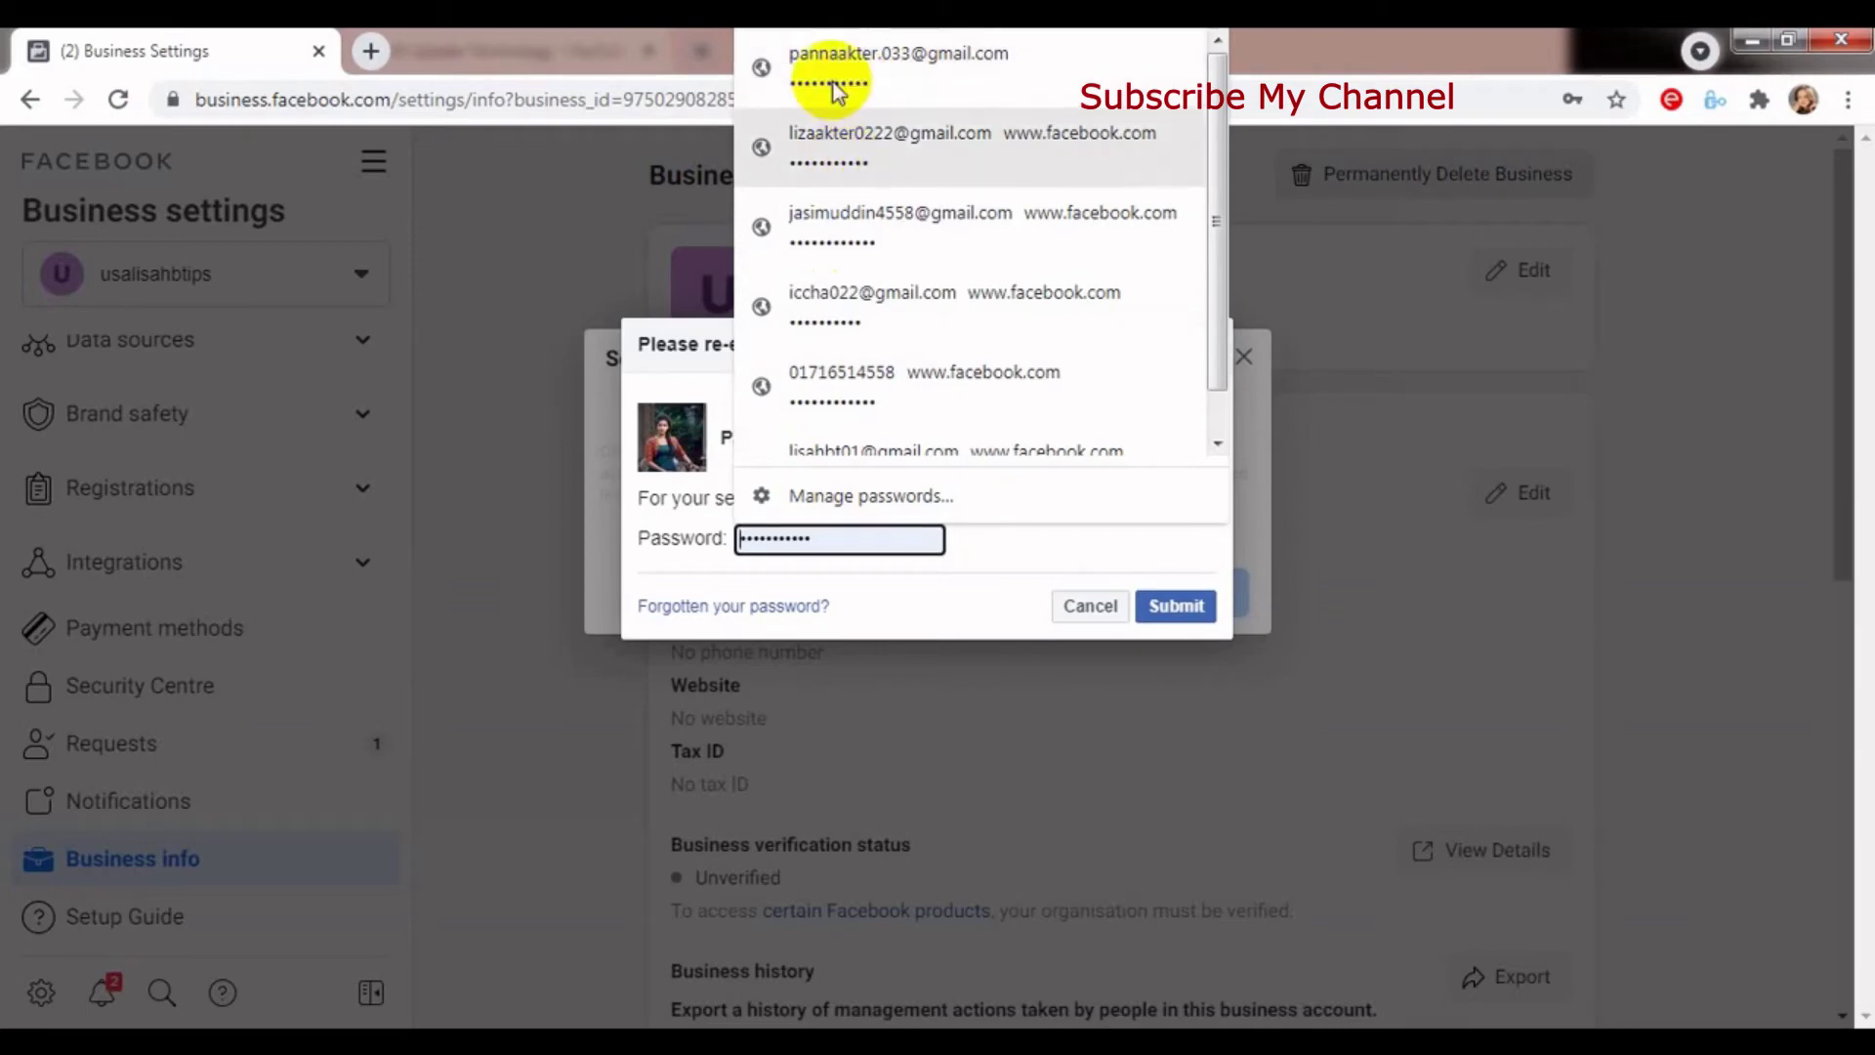
{"action": "left_click", "coordinate": [656, 408]}
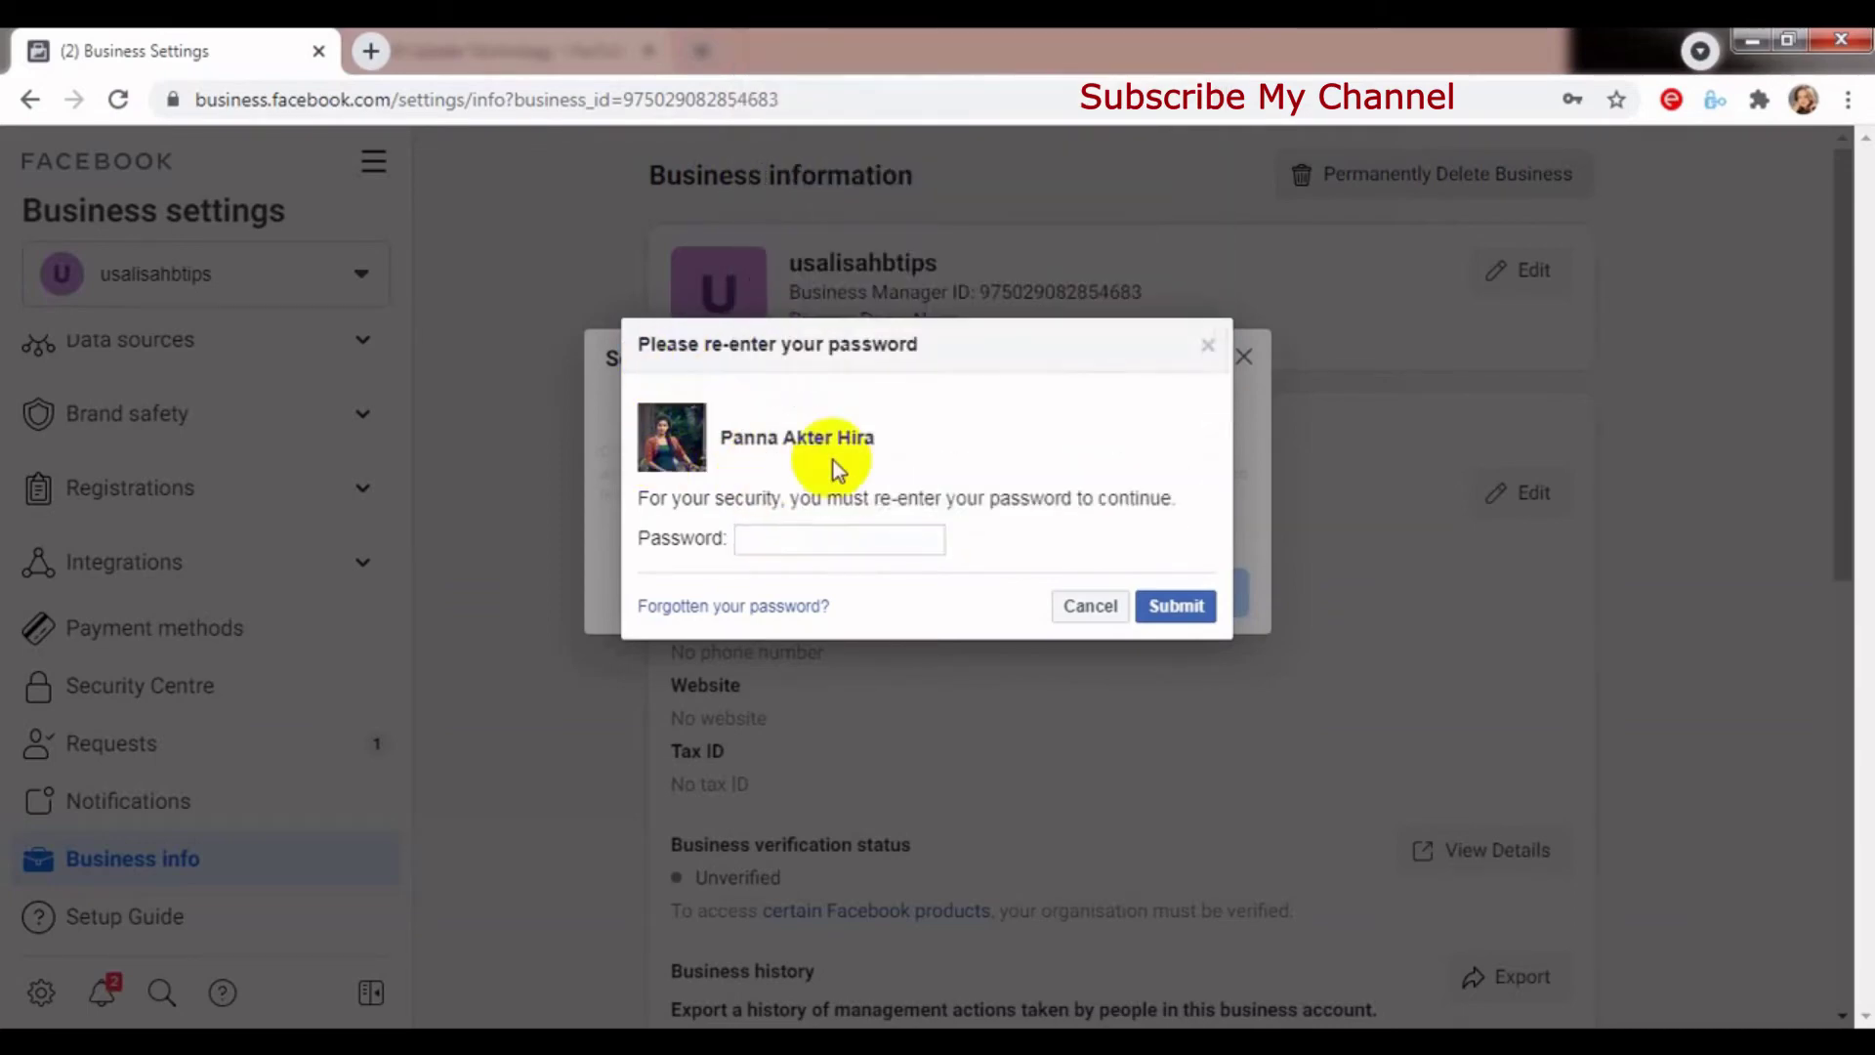
{"action": "left_click", "coordinate": [841, 537]}
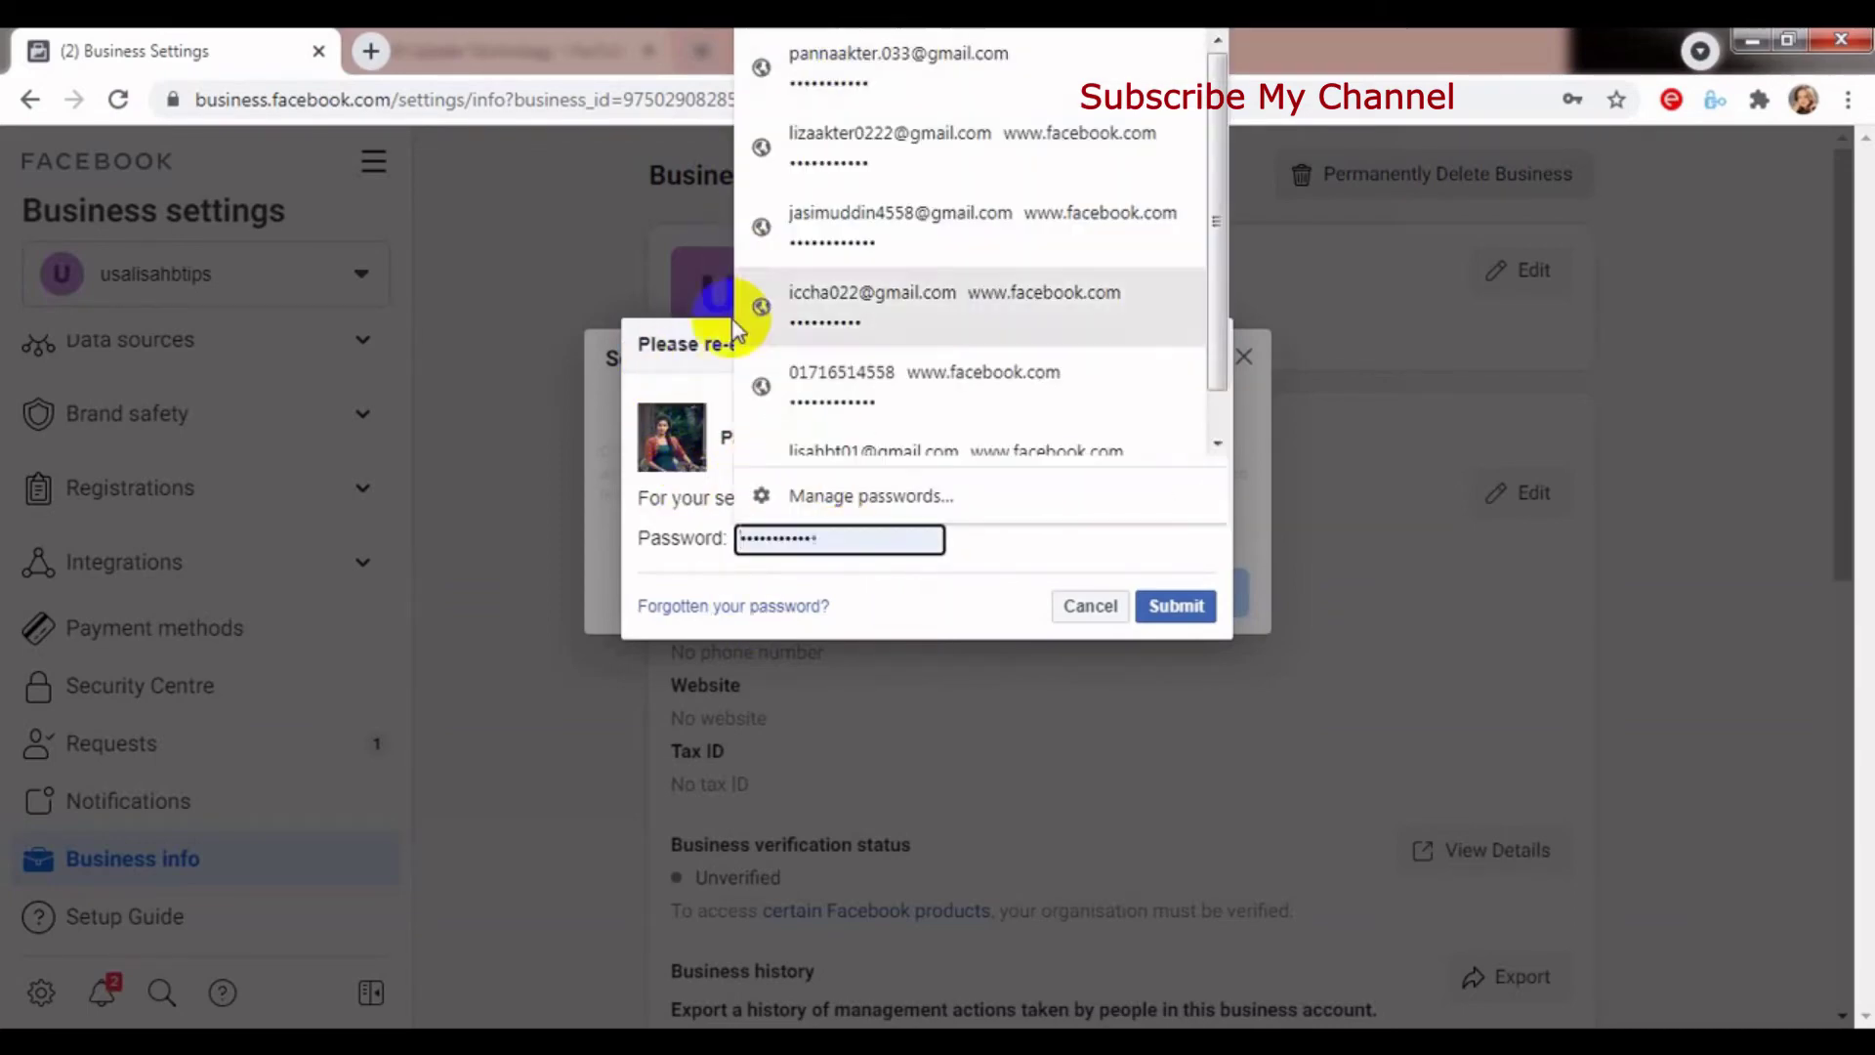
{"action": "left_click", "coordinate": [670, 356]}
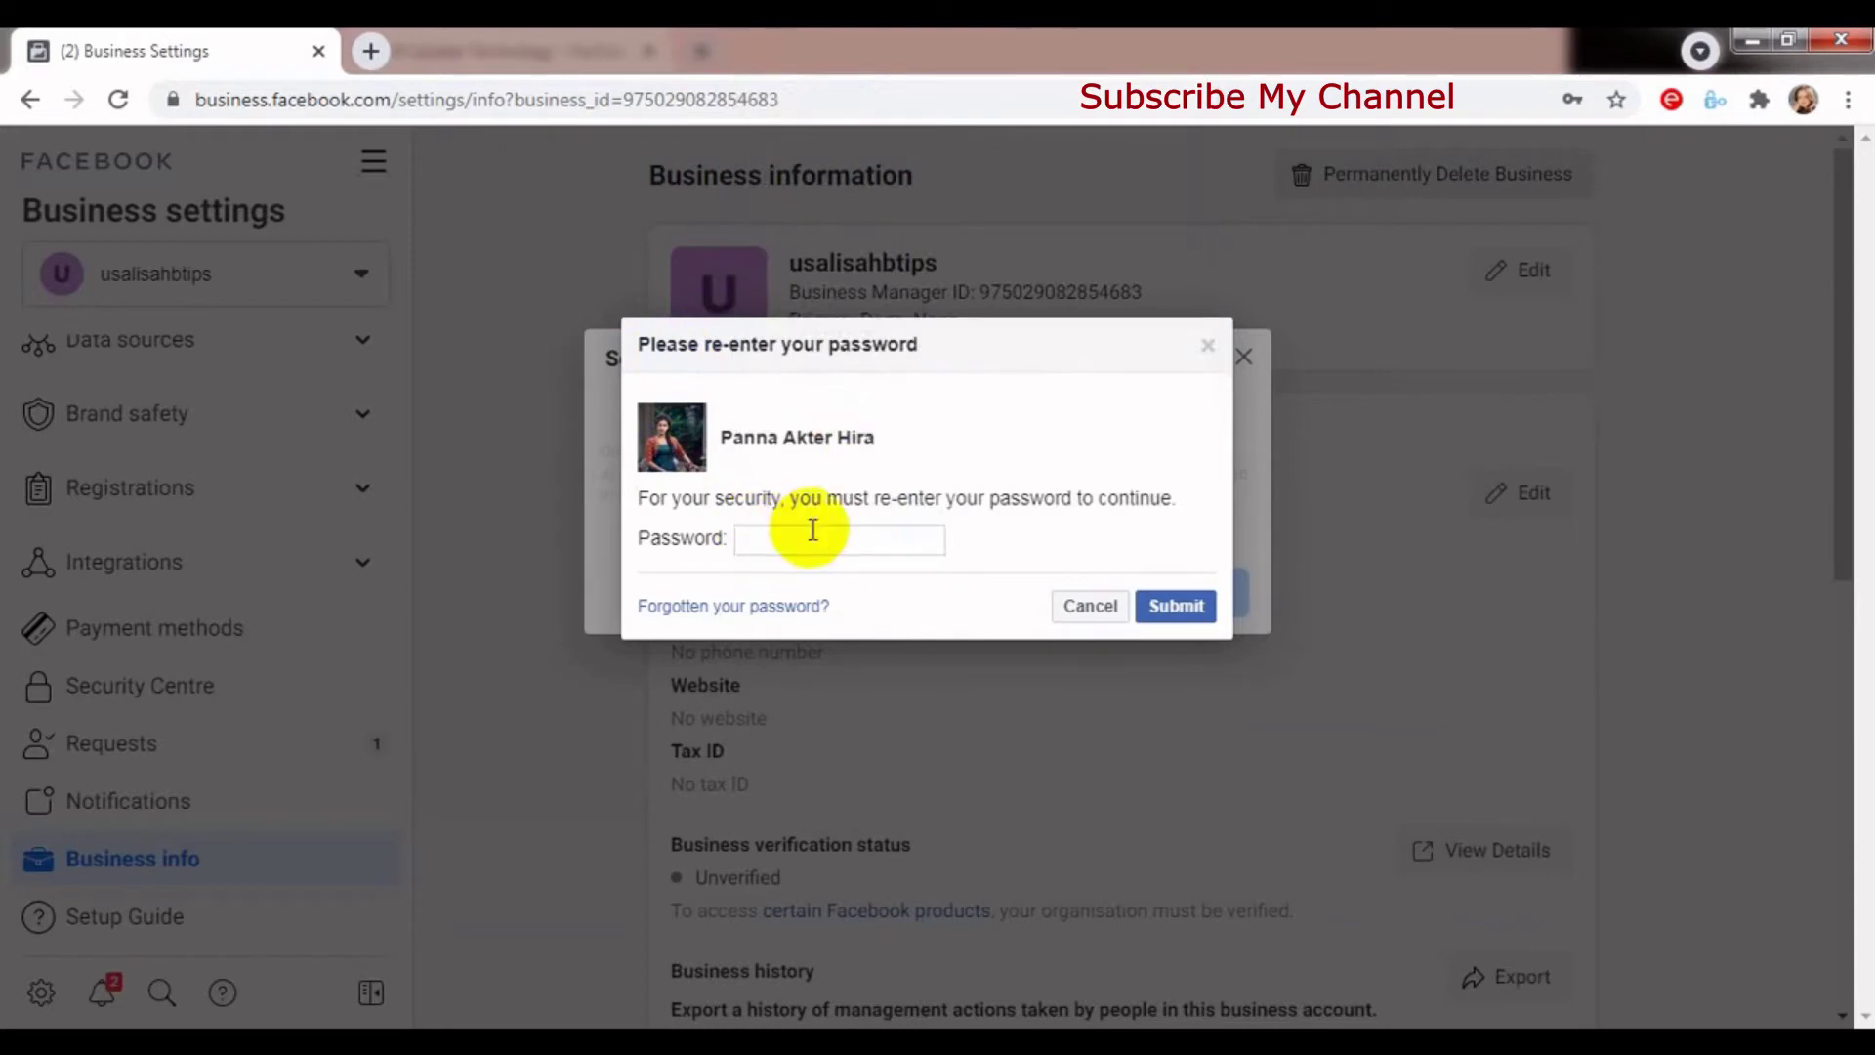
{"action": "left_click", "coordinate": [795, 538]}
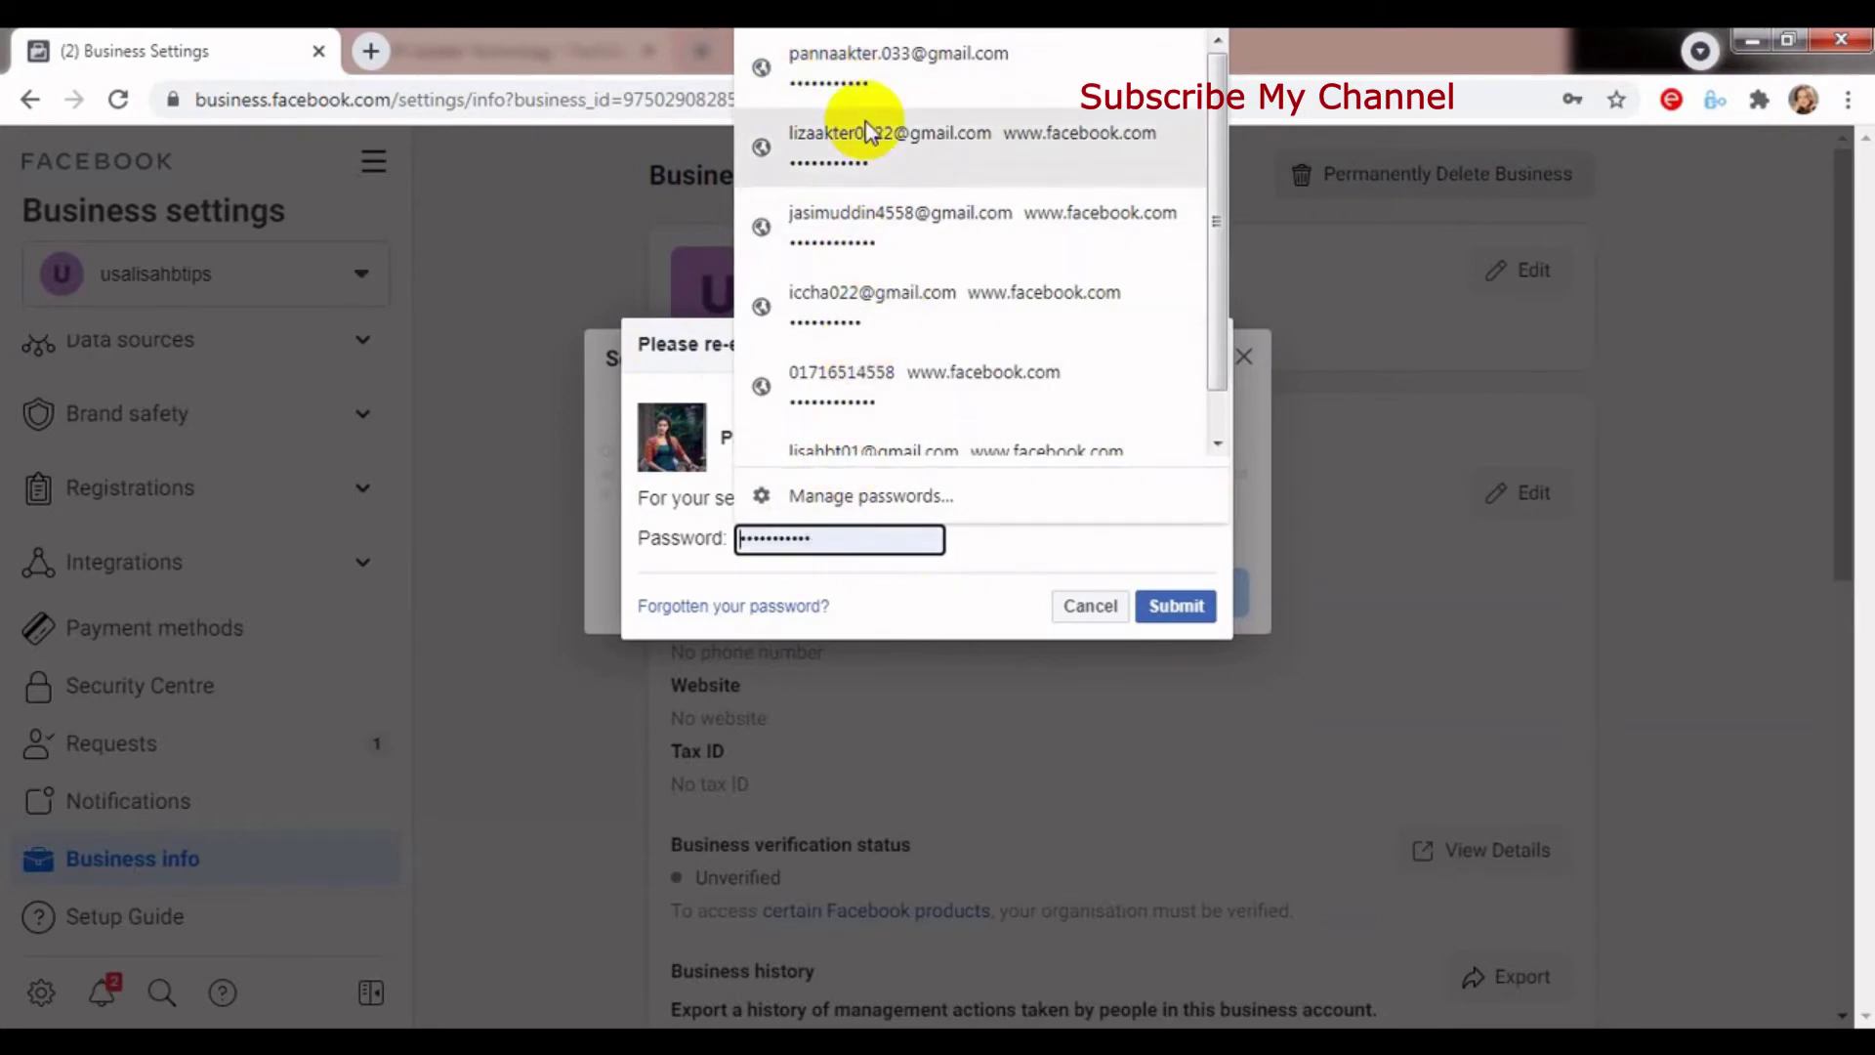
{"action": "left_click", "coordinate": [837, 58]}
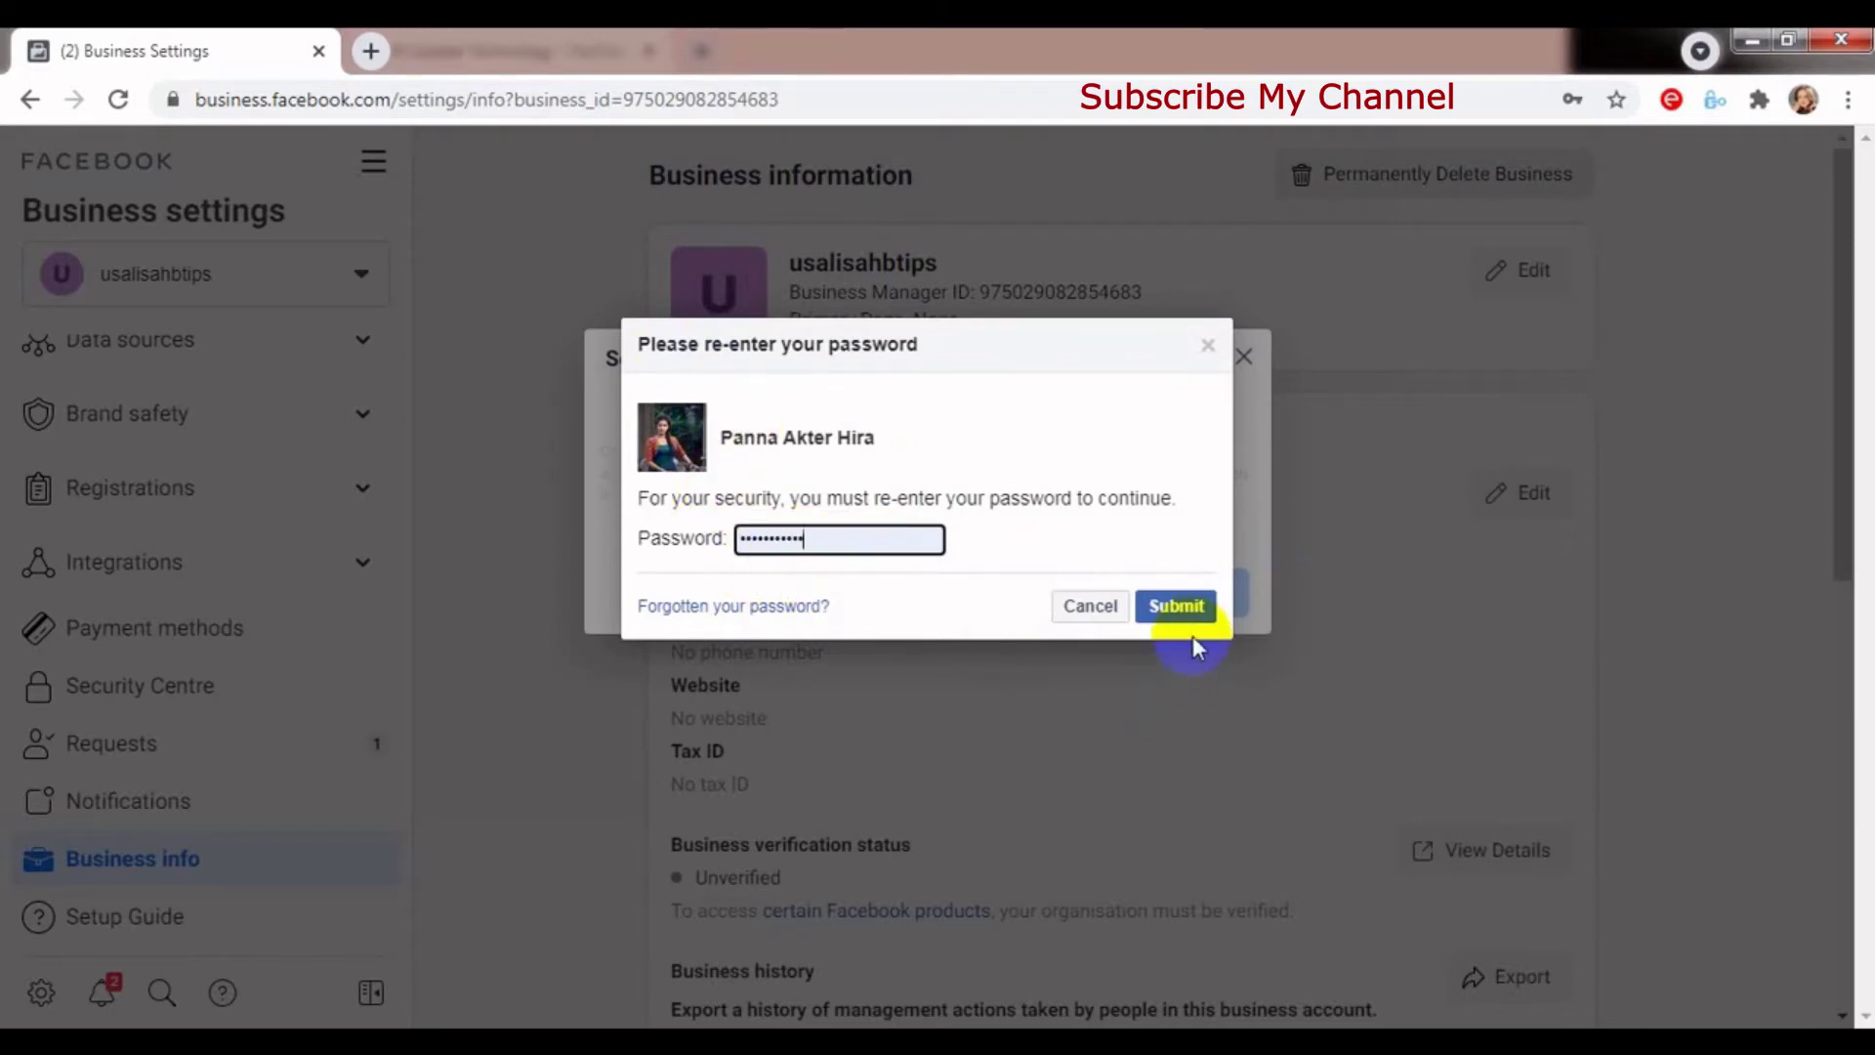
{"action": "left_click", "coordinate": [1183, 611]}
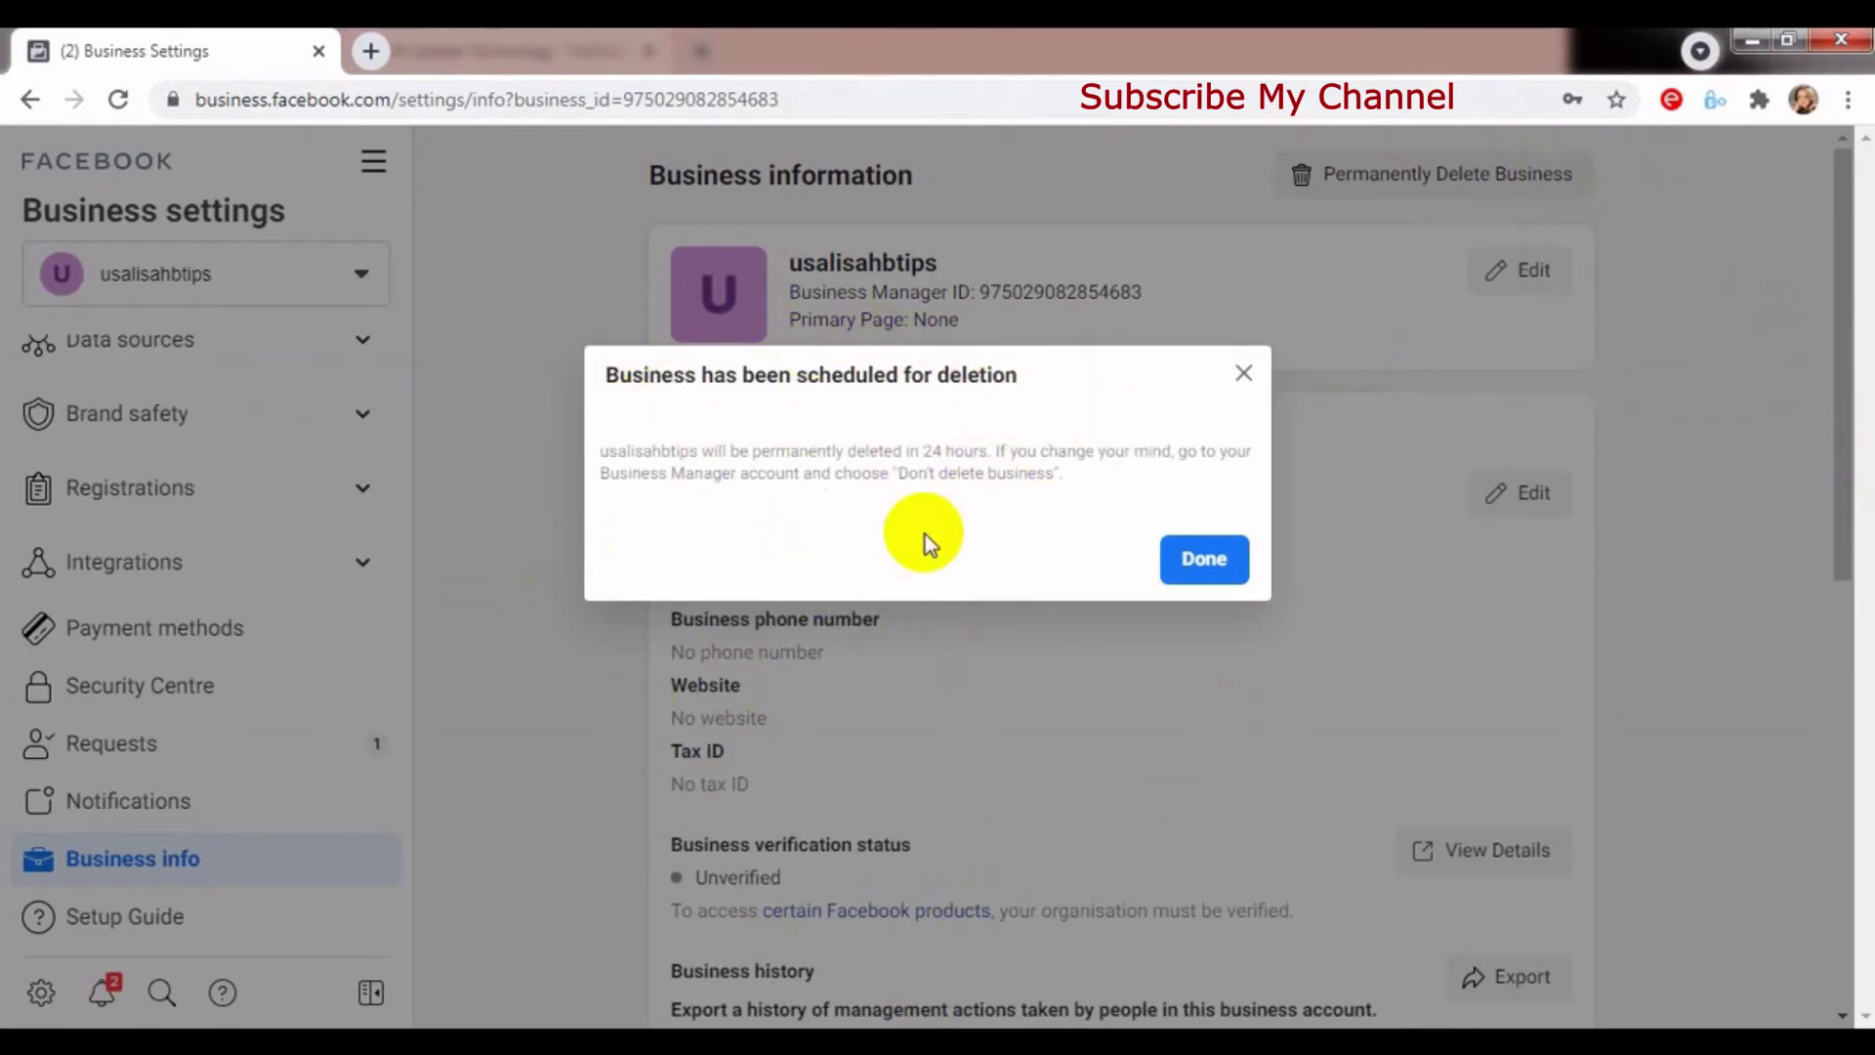
Step: Review the scheduled-deletion notice for usalisahbtips and finish the deletion dialog
{"action": "left_click_drag", "start_coordinate": [608, 452], "coordinate": [703, 452]}
{"action": "left_click", "coordinate": [421, 385]}
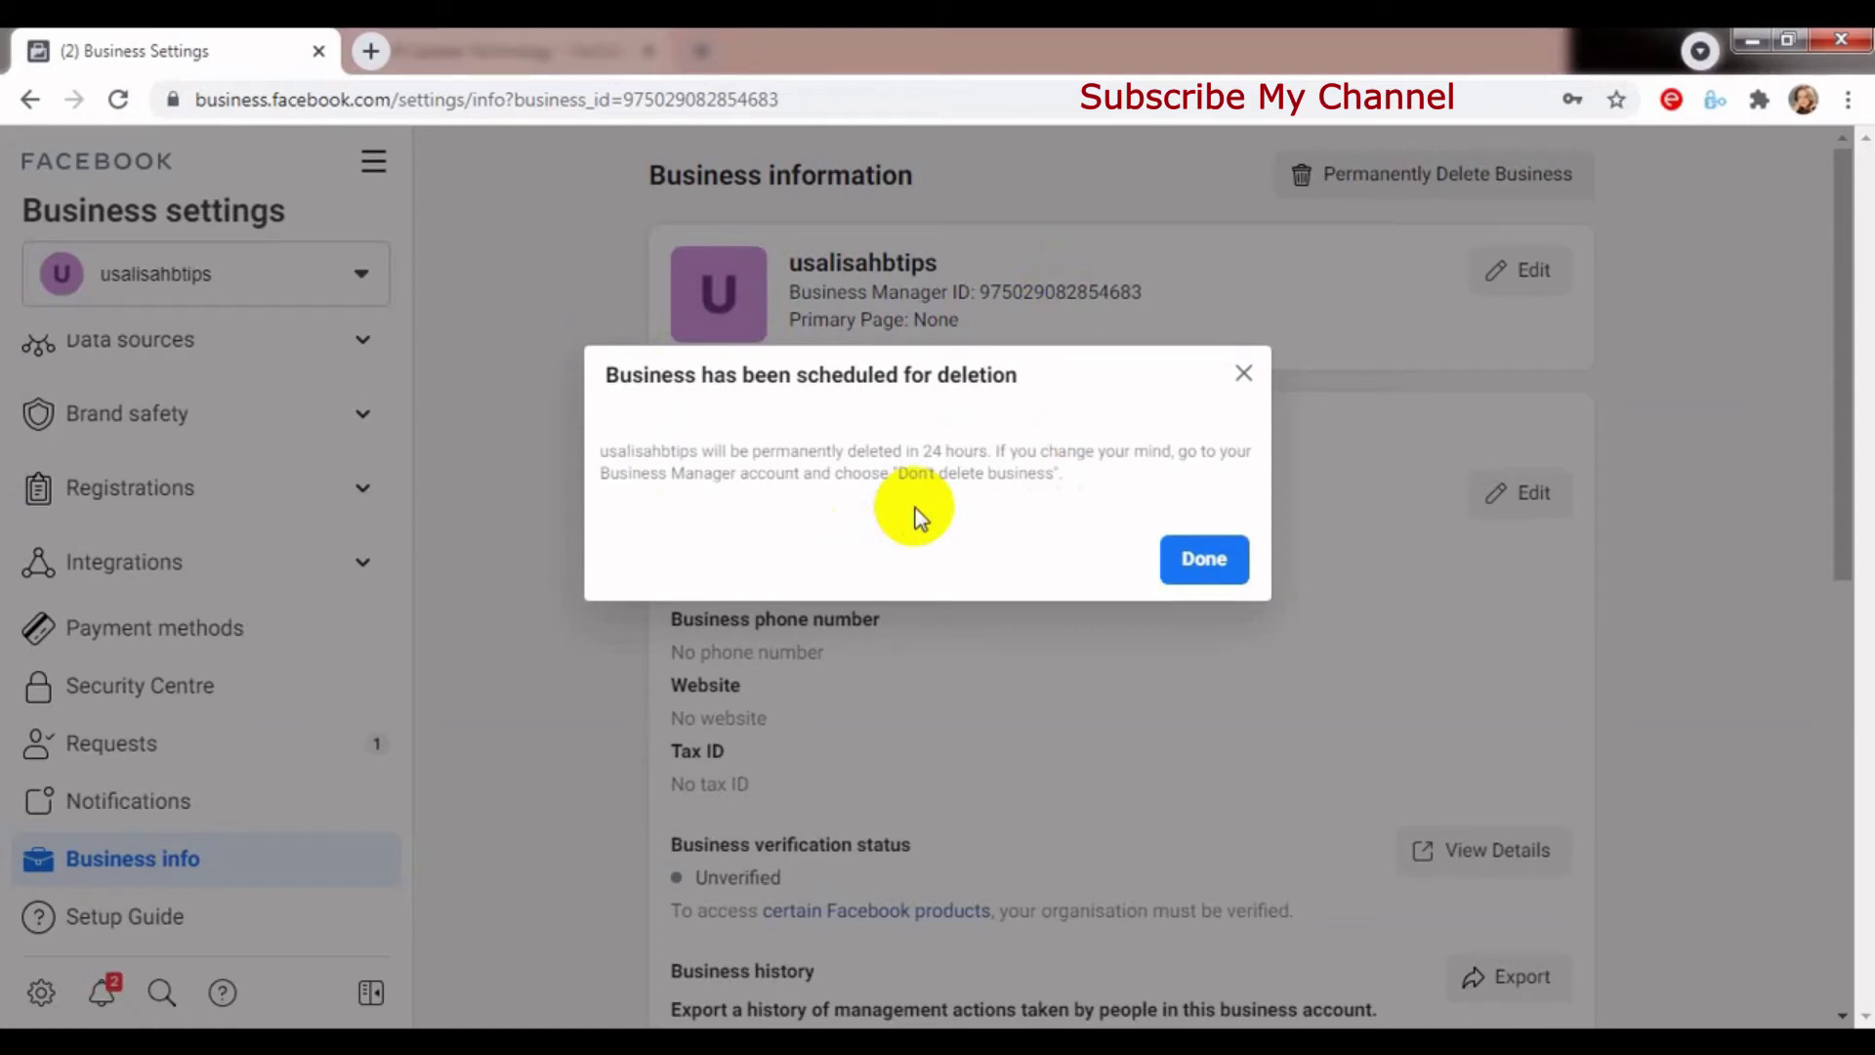
{"action": "left_click", "coordinate": [1209, 568]}
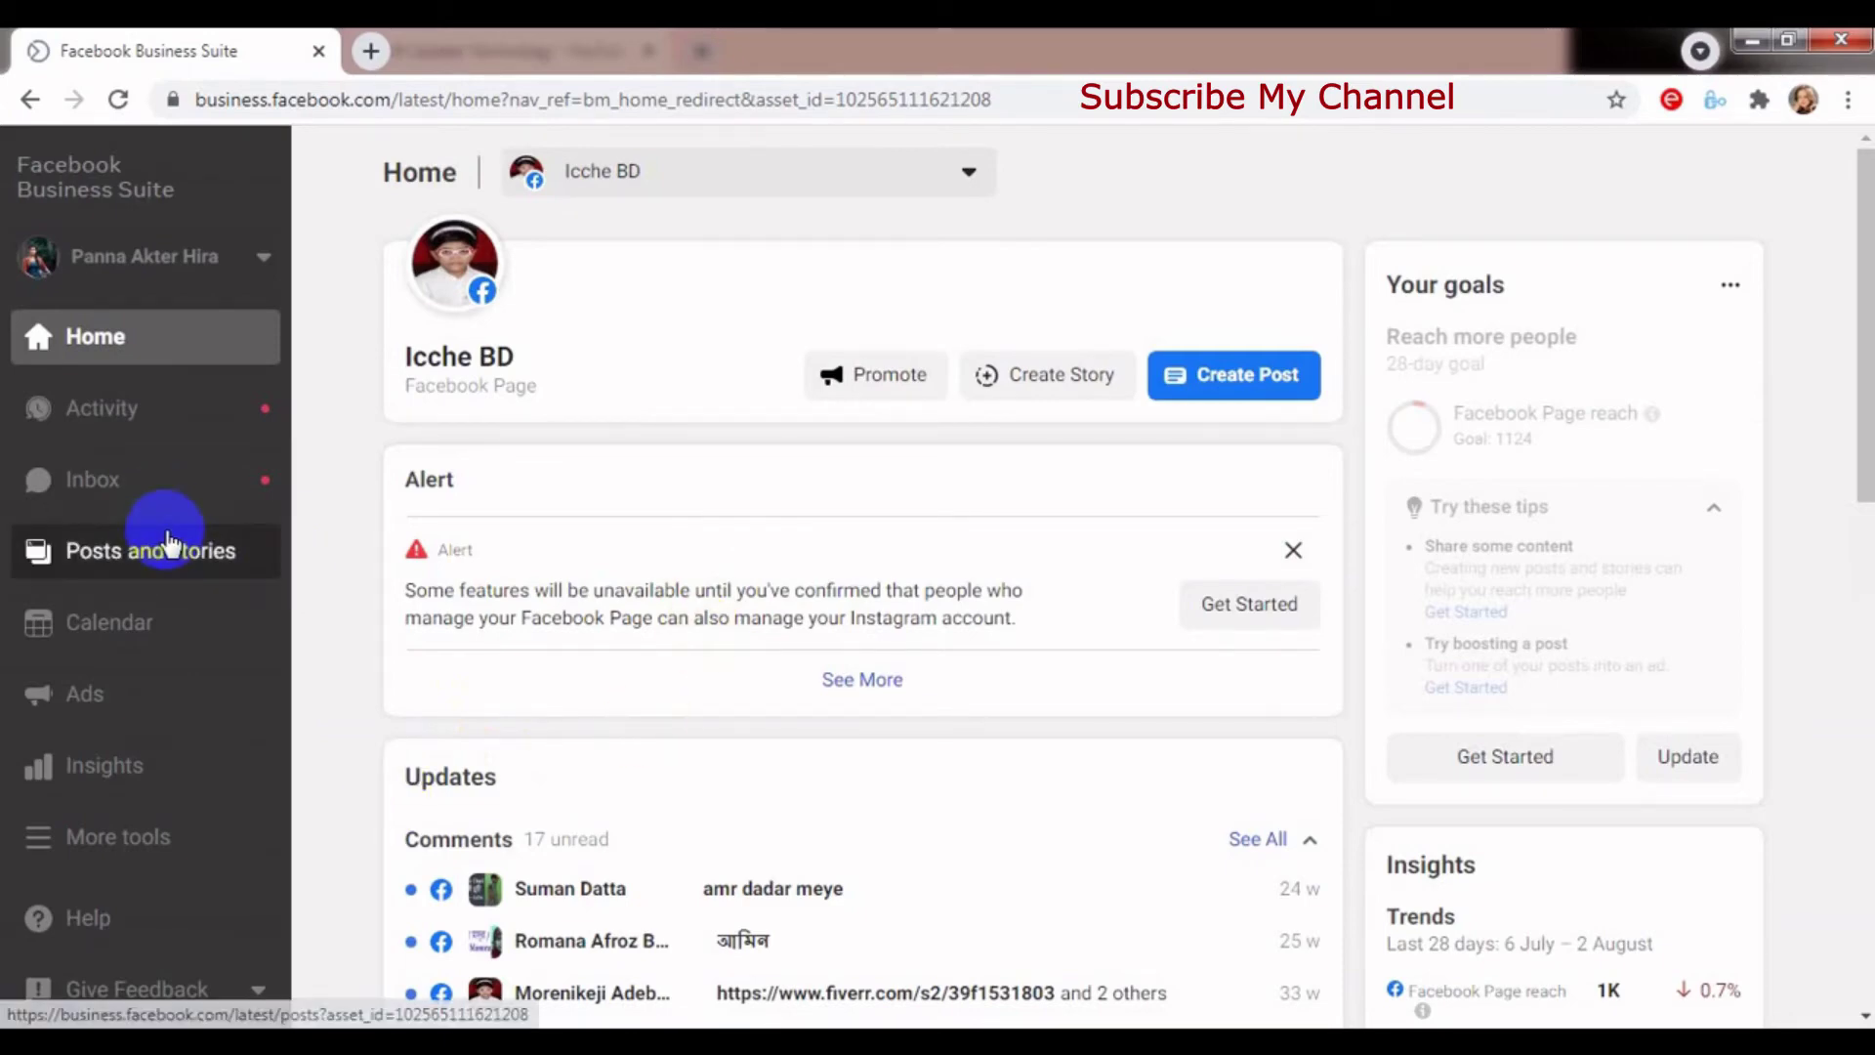
Step: Open Ads Manager from the Business Suite tools, dismiss the advertising restriction banner, and go to Business settings
{"action": "left_click", "coordinate": [130, 840]}
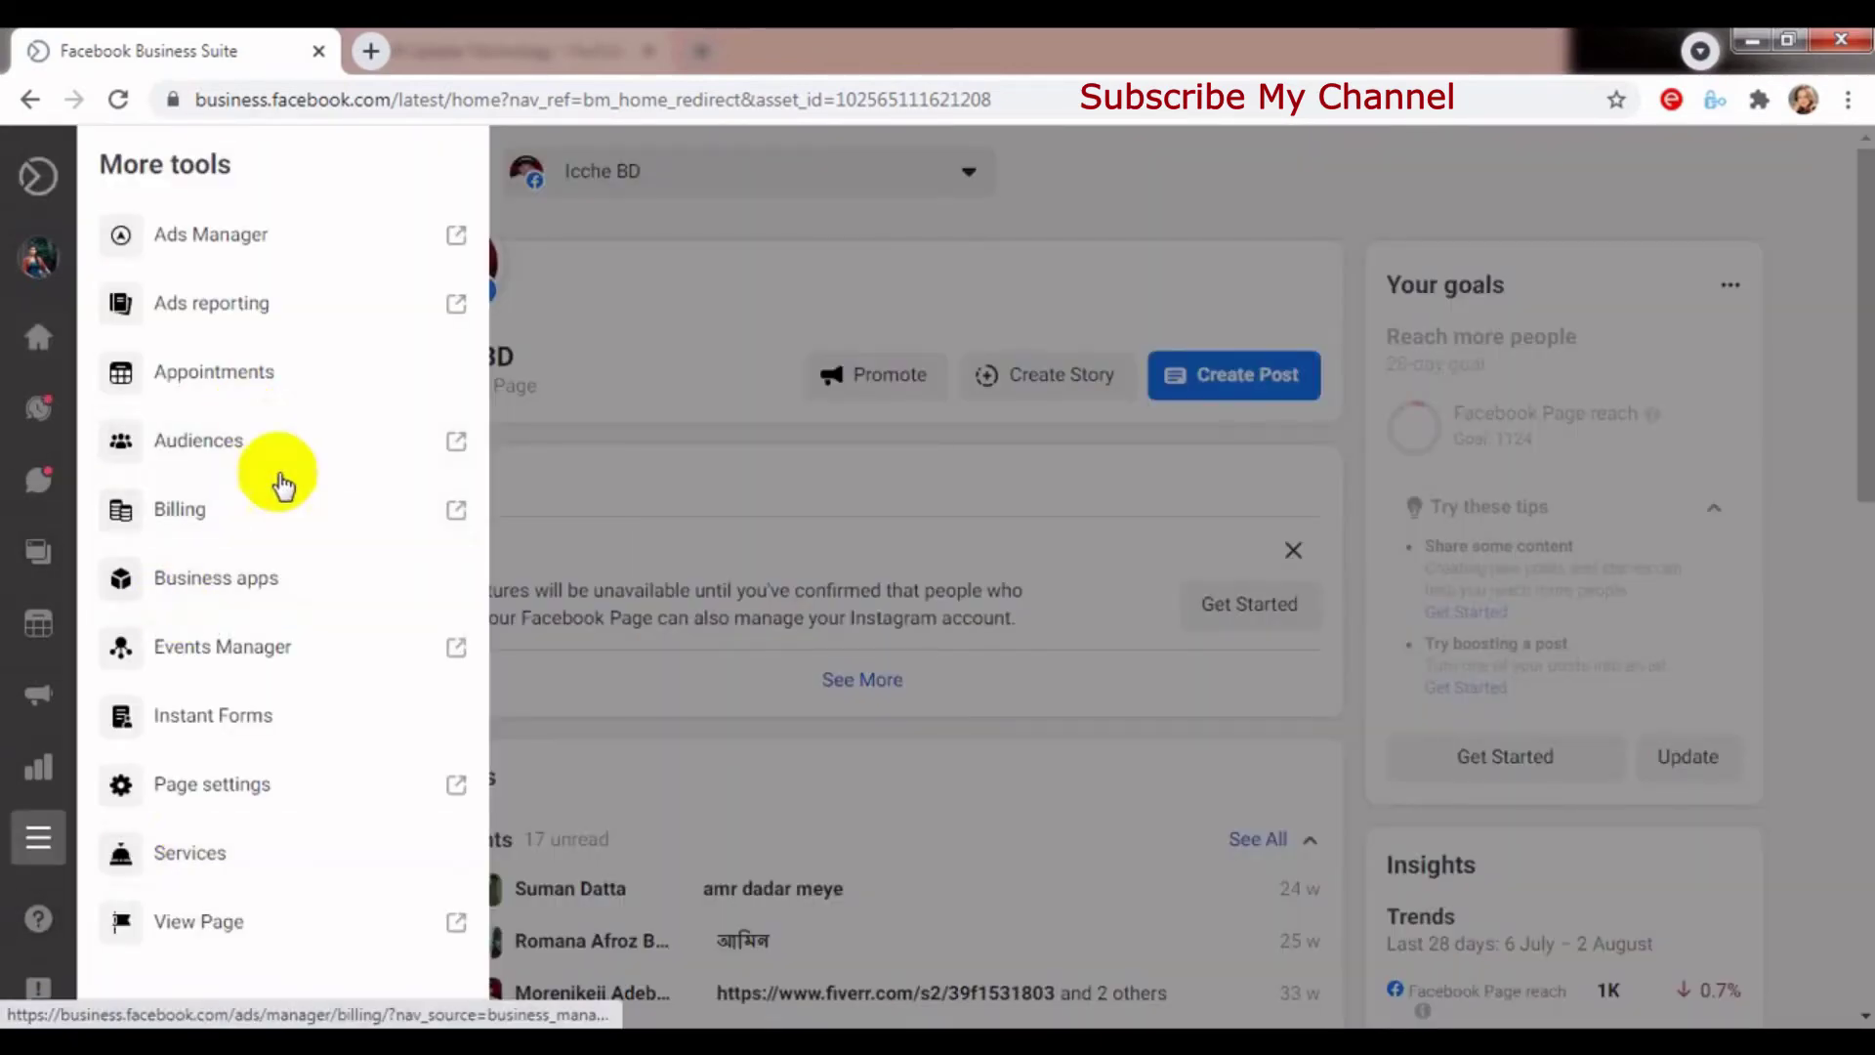
{"action": "left_click", "coordinate": [226, 232]}
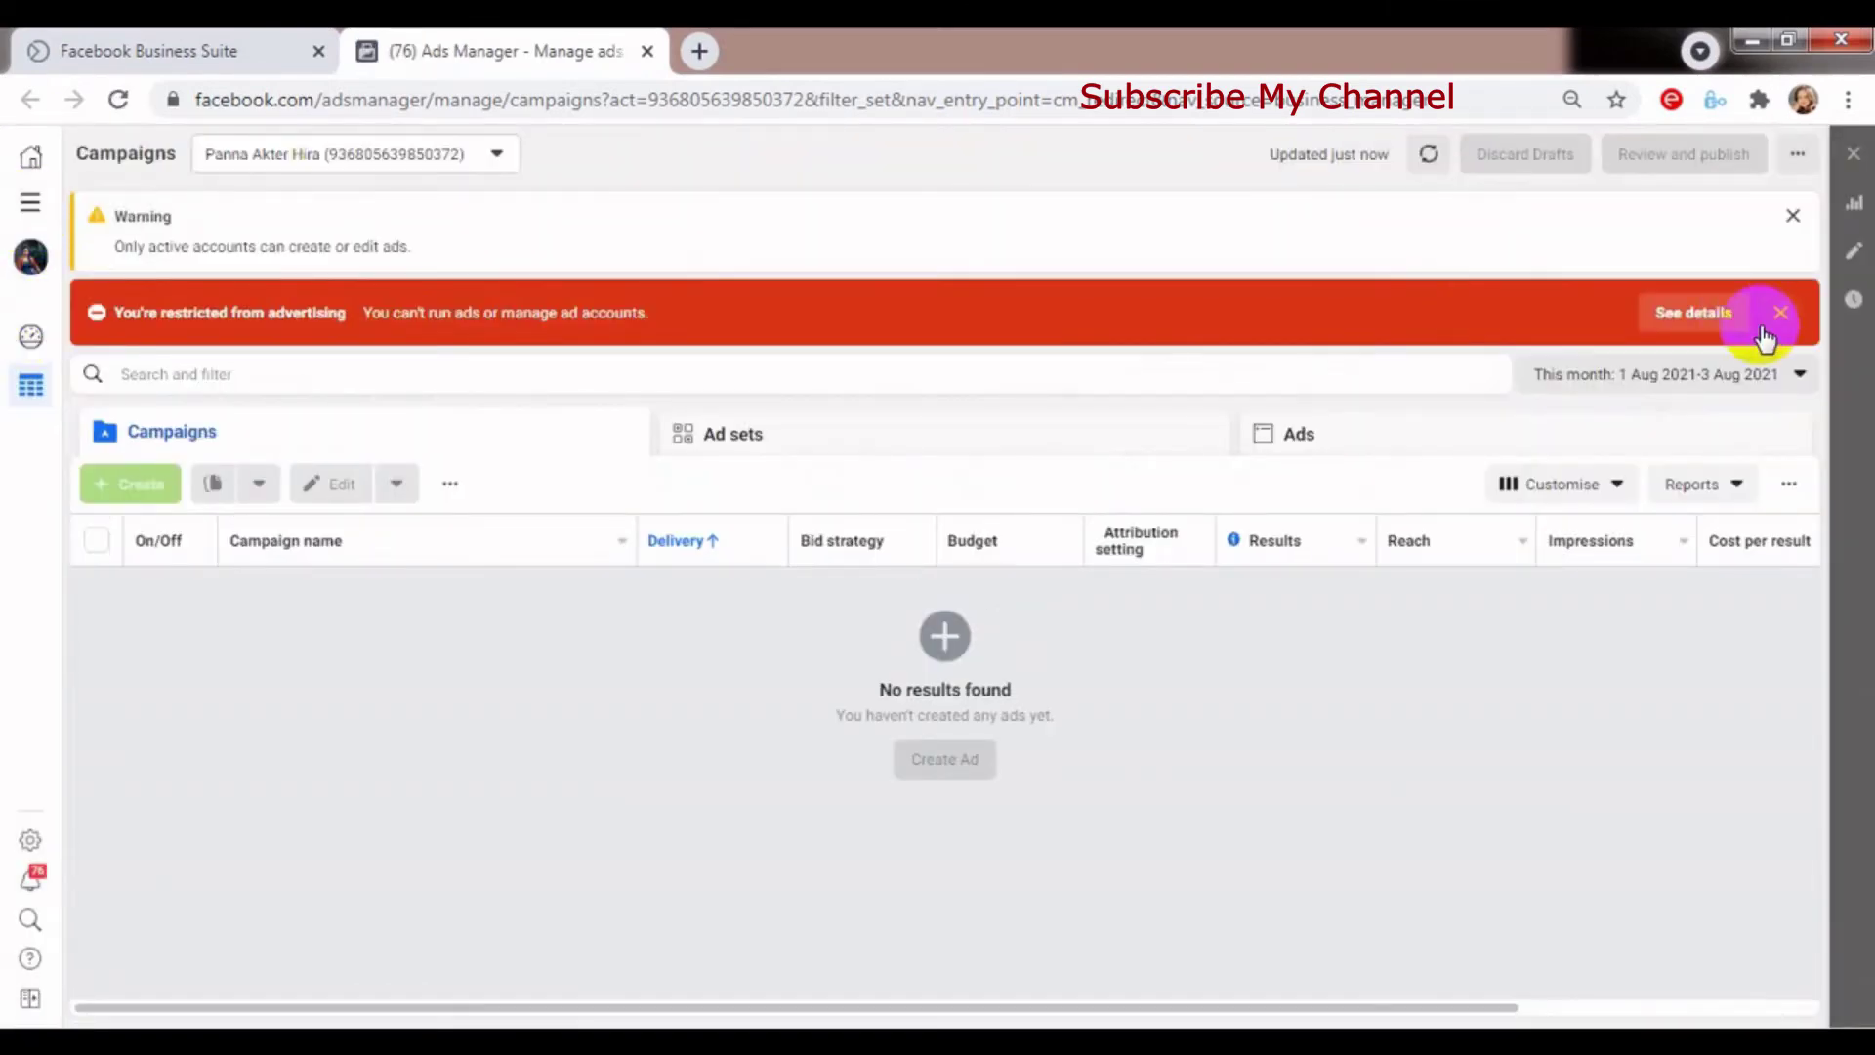
{"action": "left_click", "coordinate": [1773, 320]}
{"action": "left_click", "coordinate": [30, 202]}
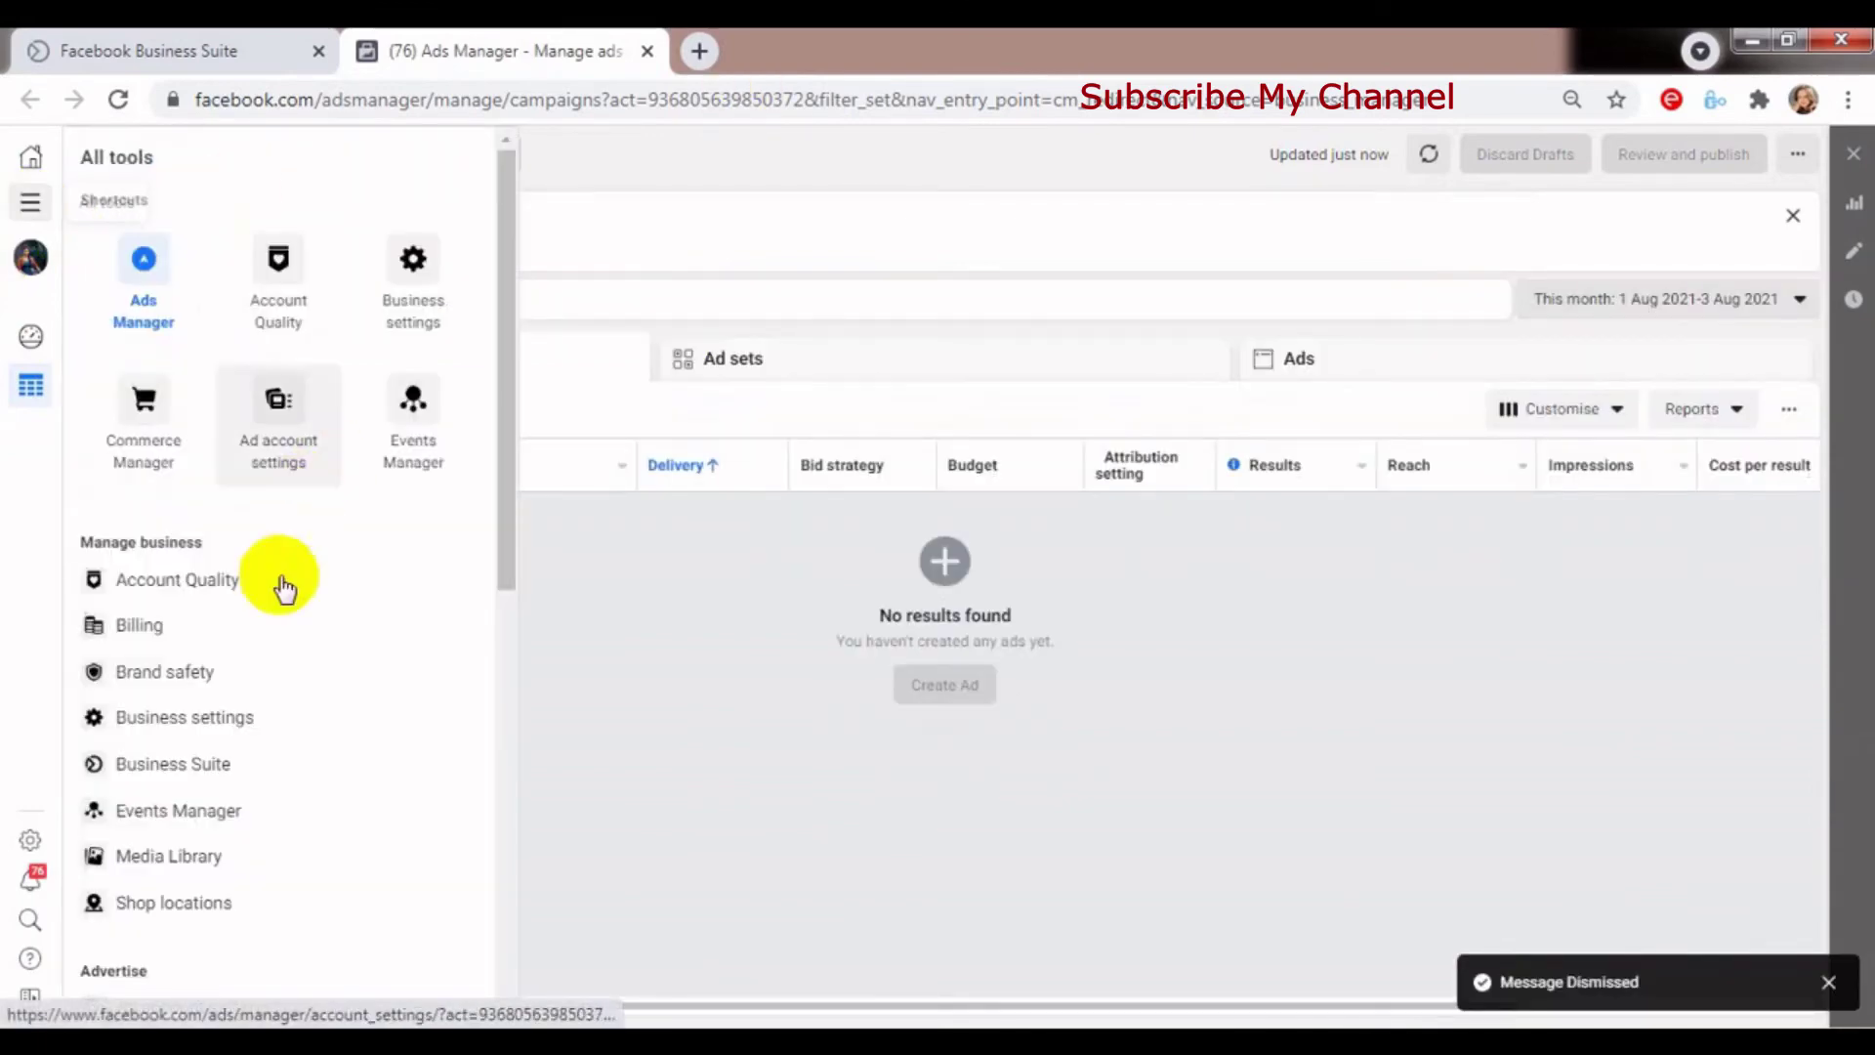
{"action": "left_click", "coordinate": [193, 721]}
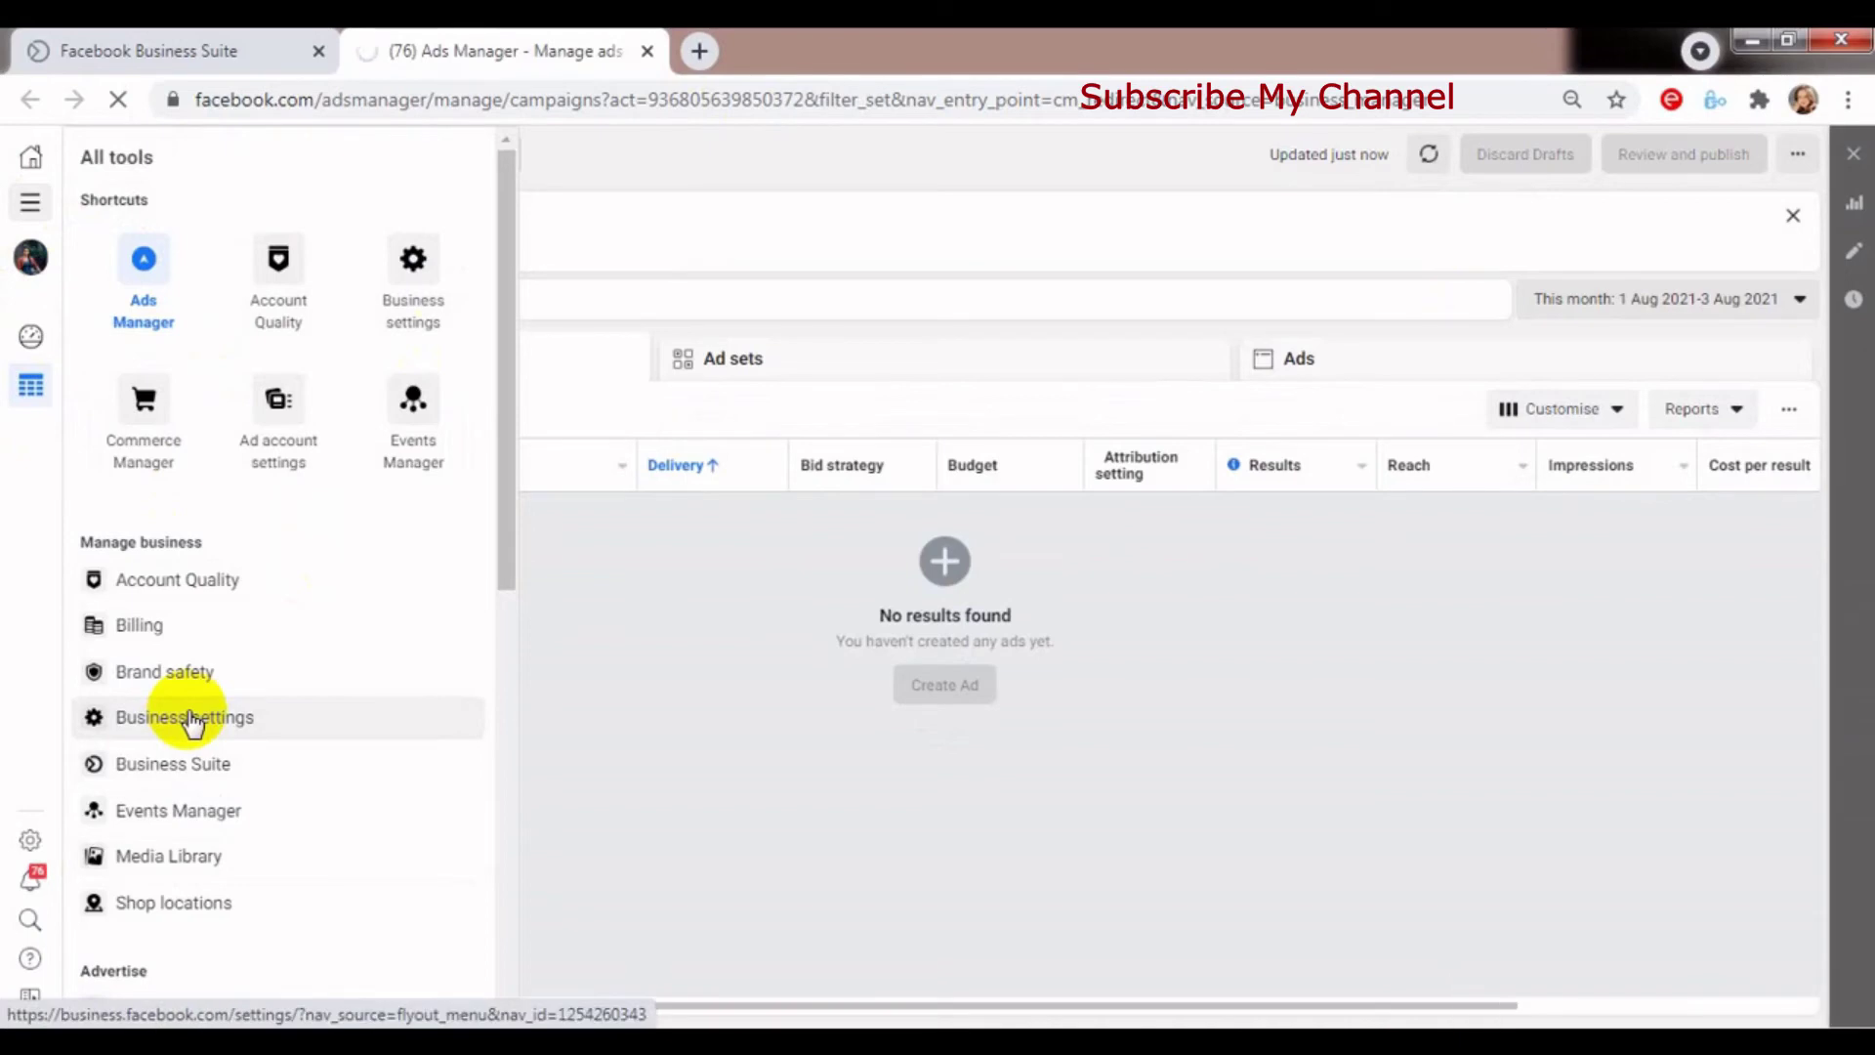
{"action": "left_click", "coordinate": [189, 718]}
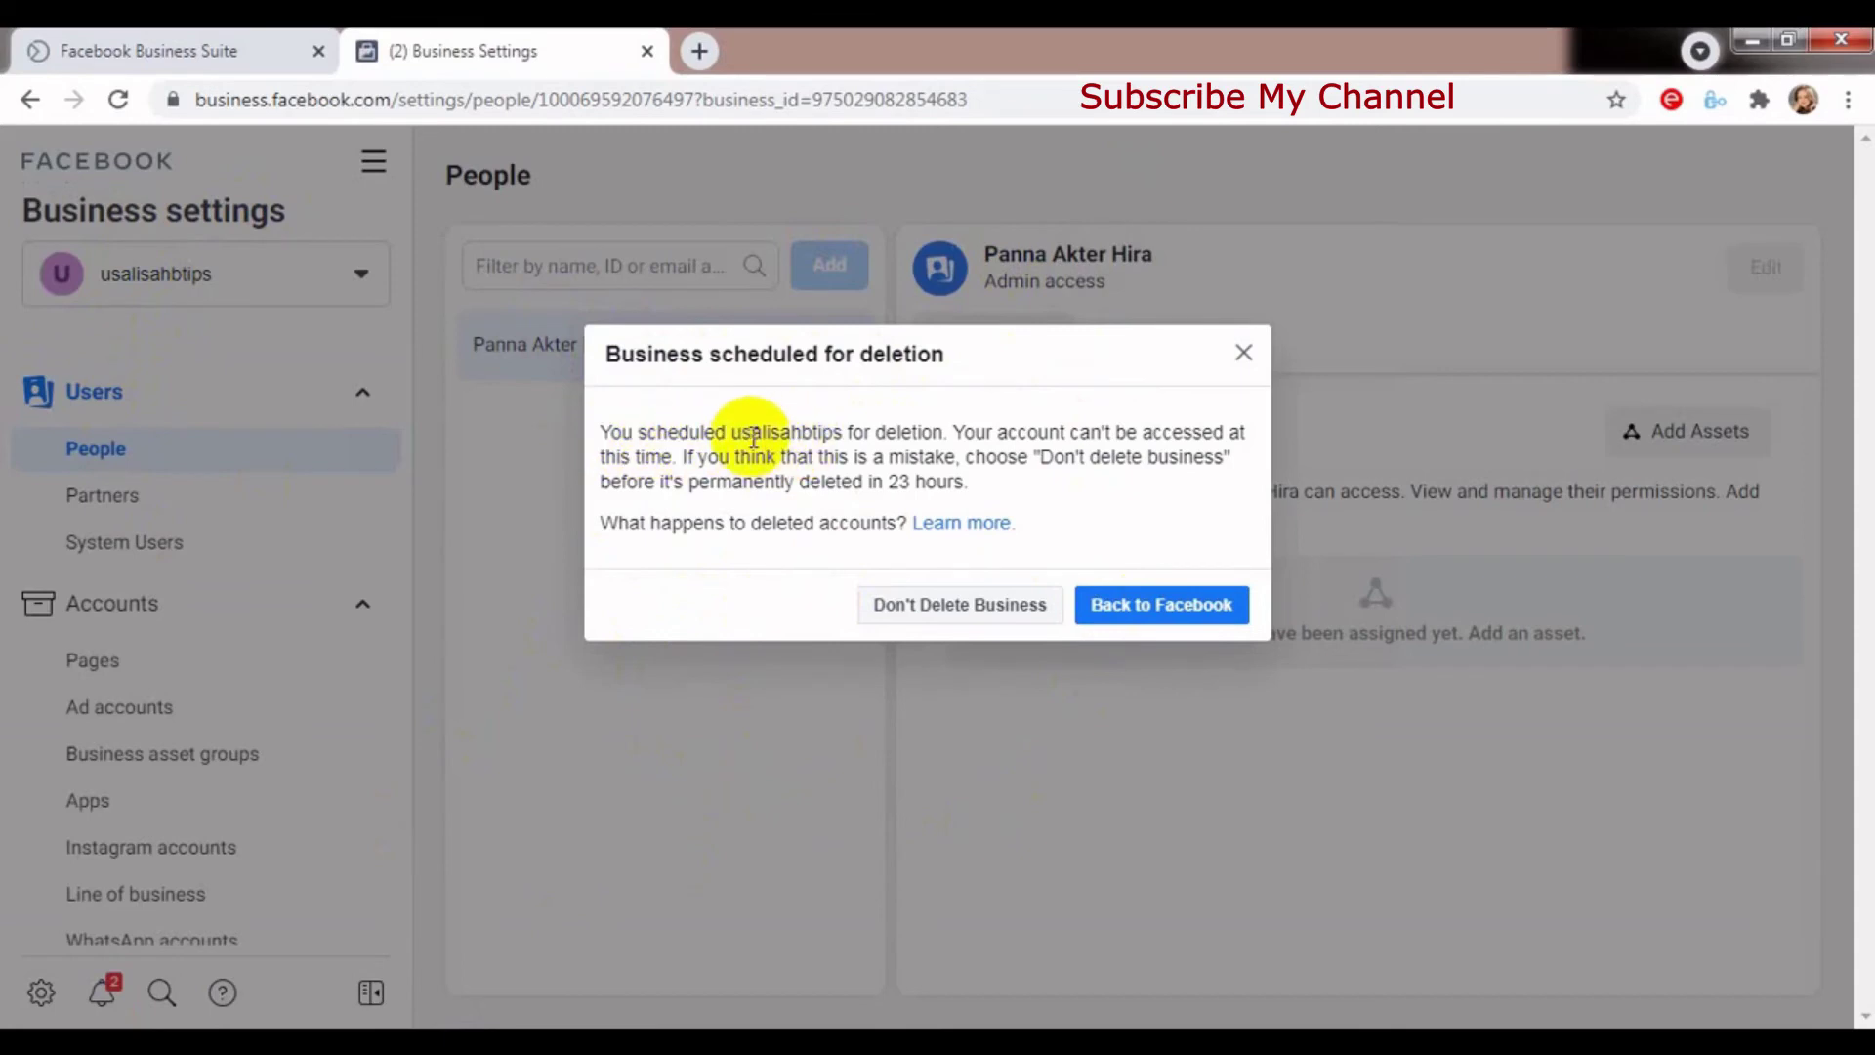
Step: Cancel the scheduled deletion of the usalisahbtips business, submit the account password for confirmation, and dismiss the closing notice
{"action": "left_click_drag", "start_coordinate": [742, 432], "coordinate": [841, 432]}
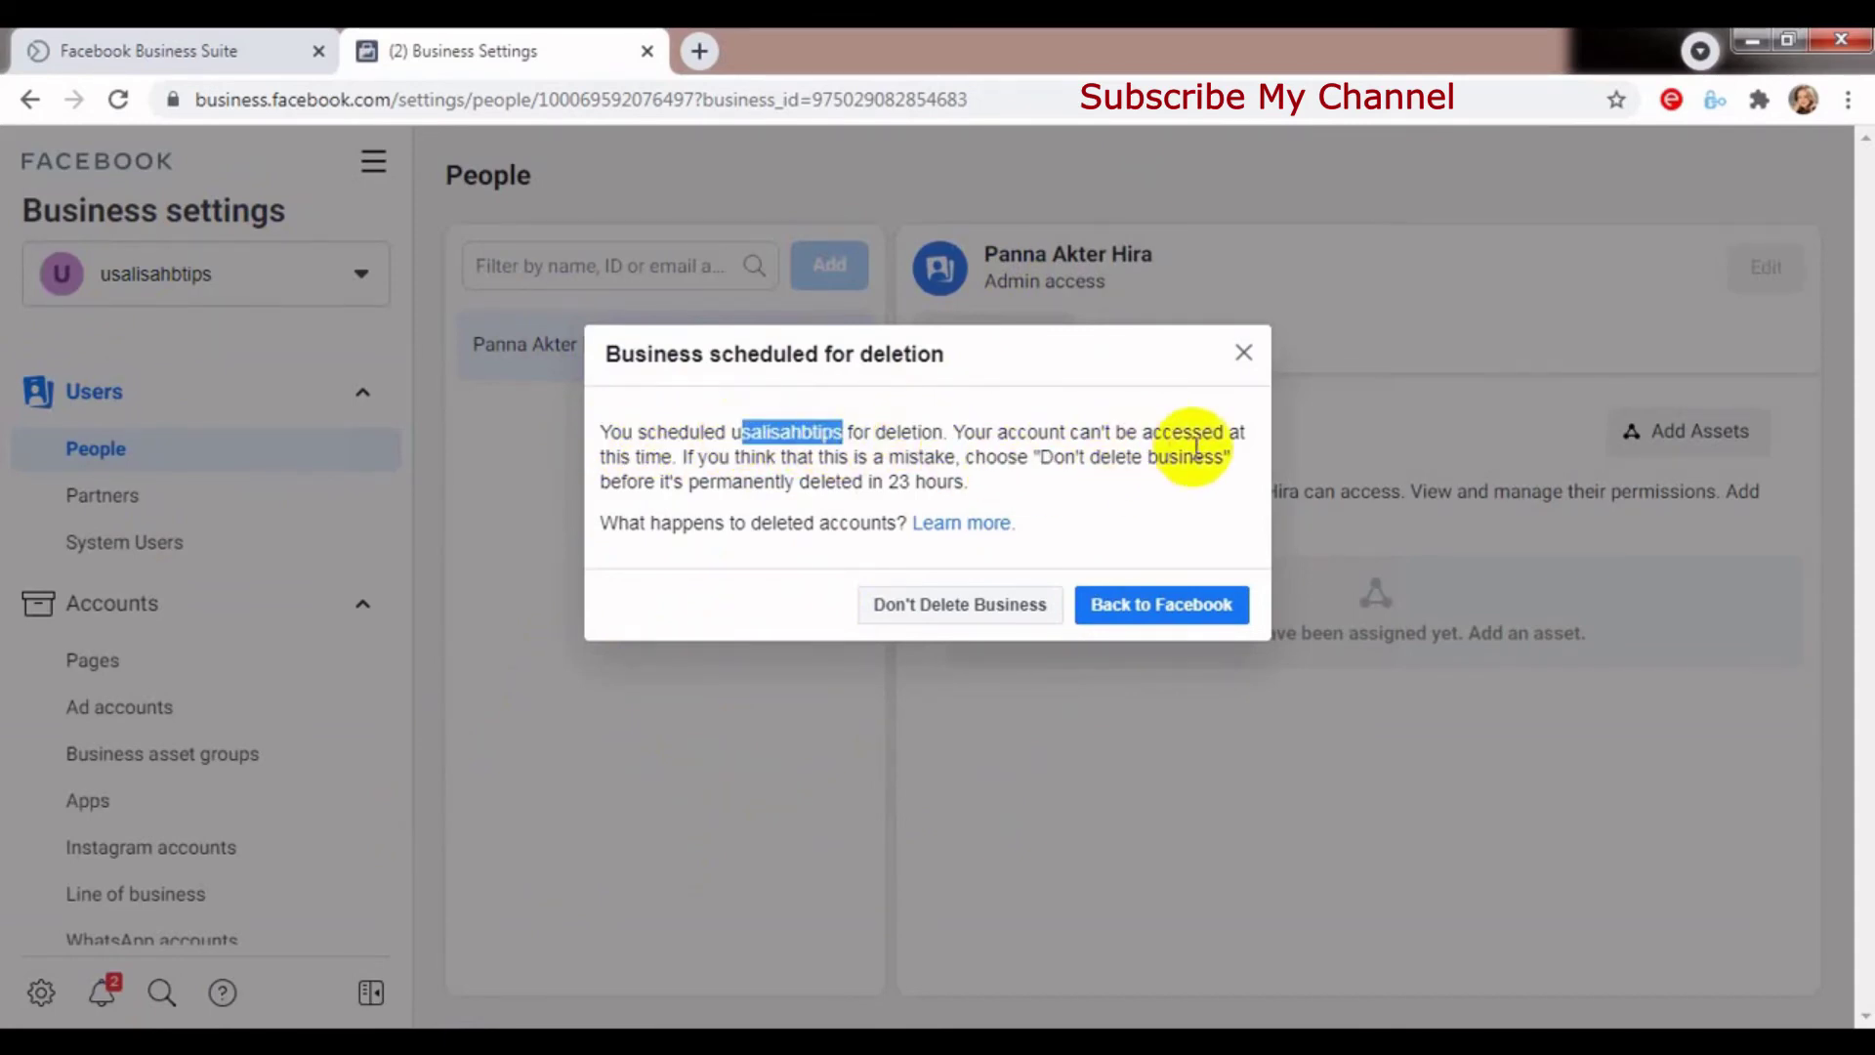
{"action": "left_click", "coordinate": [1087, 420]}
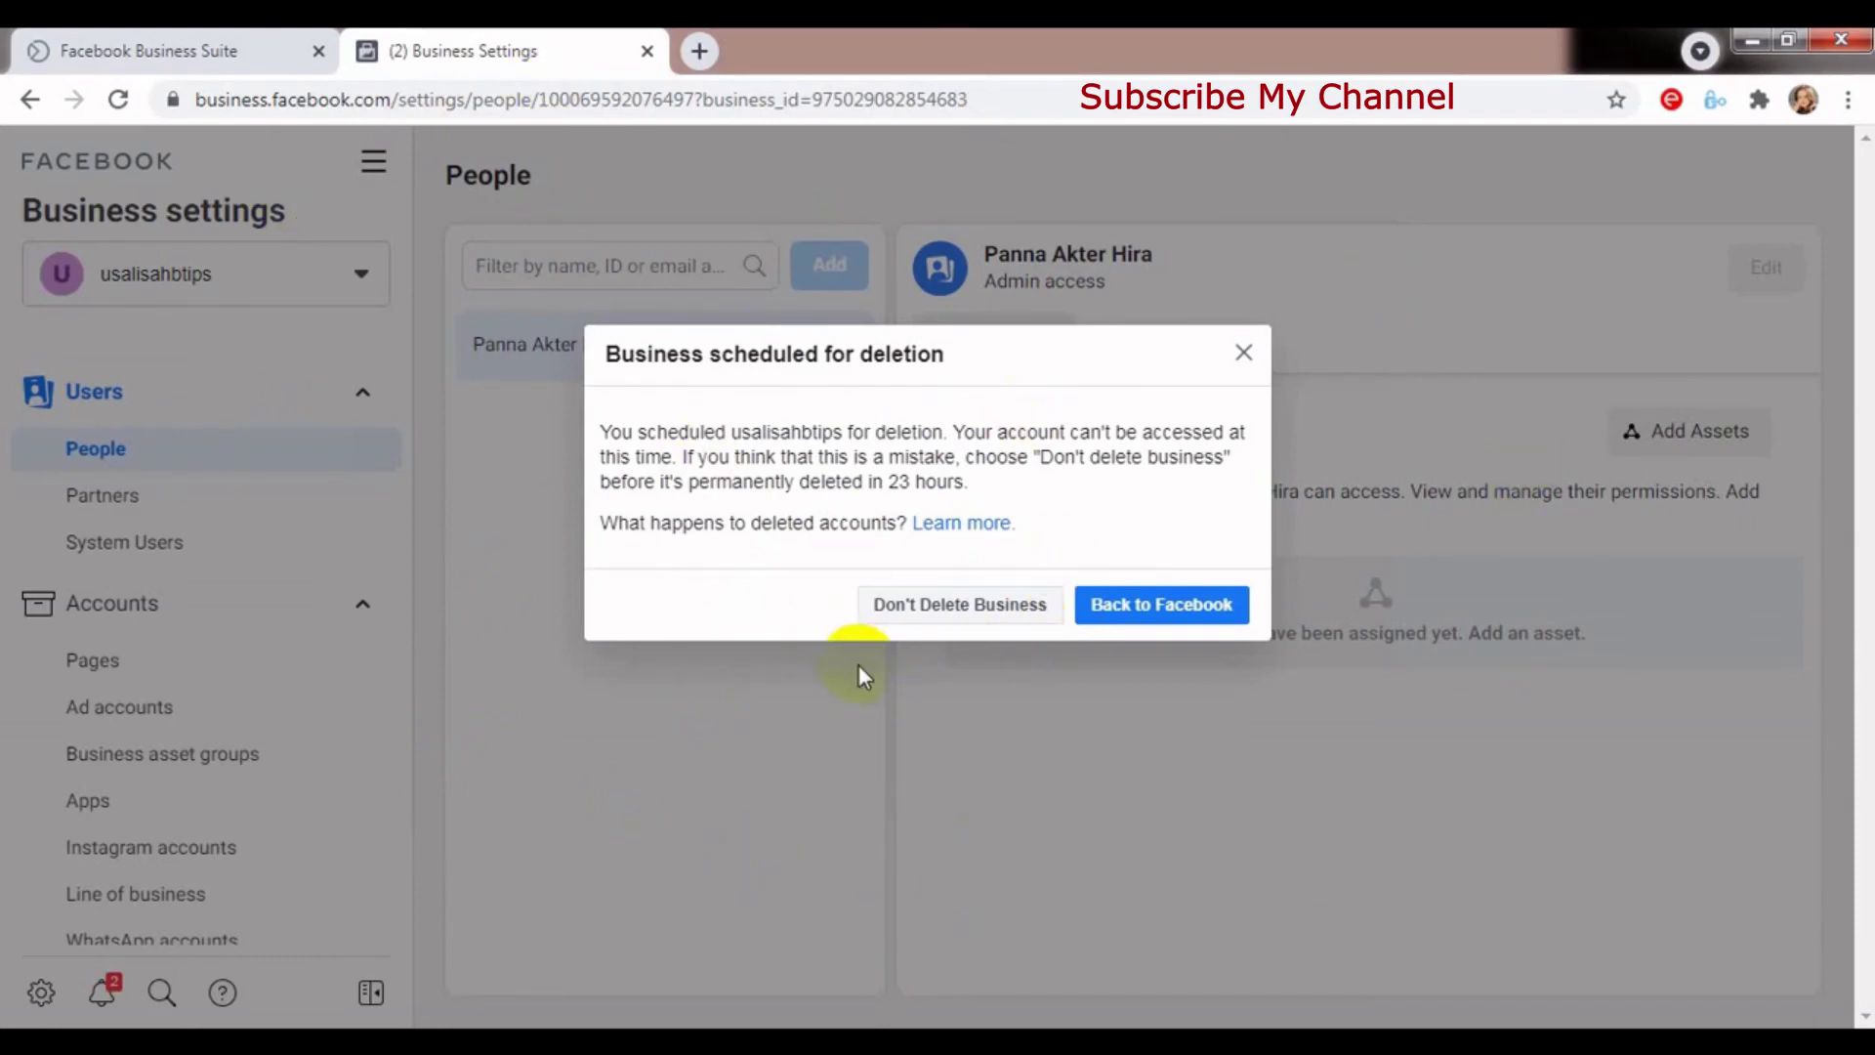
{"action": "left_click", "coordinate": [922, 607]}
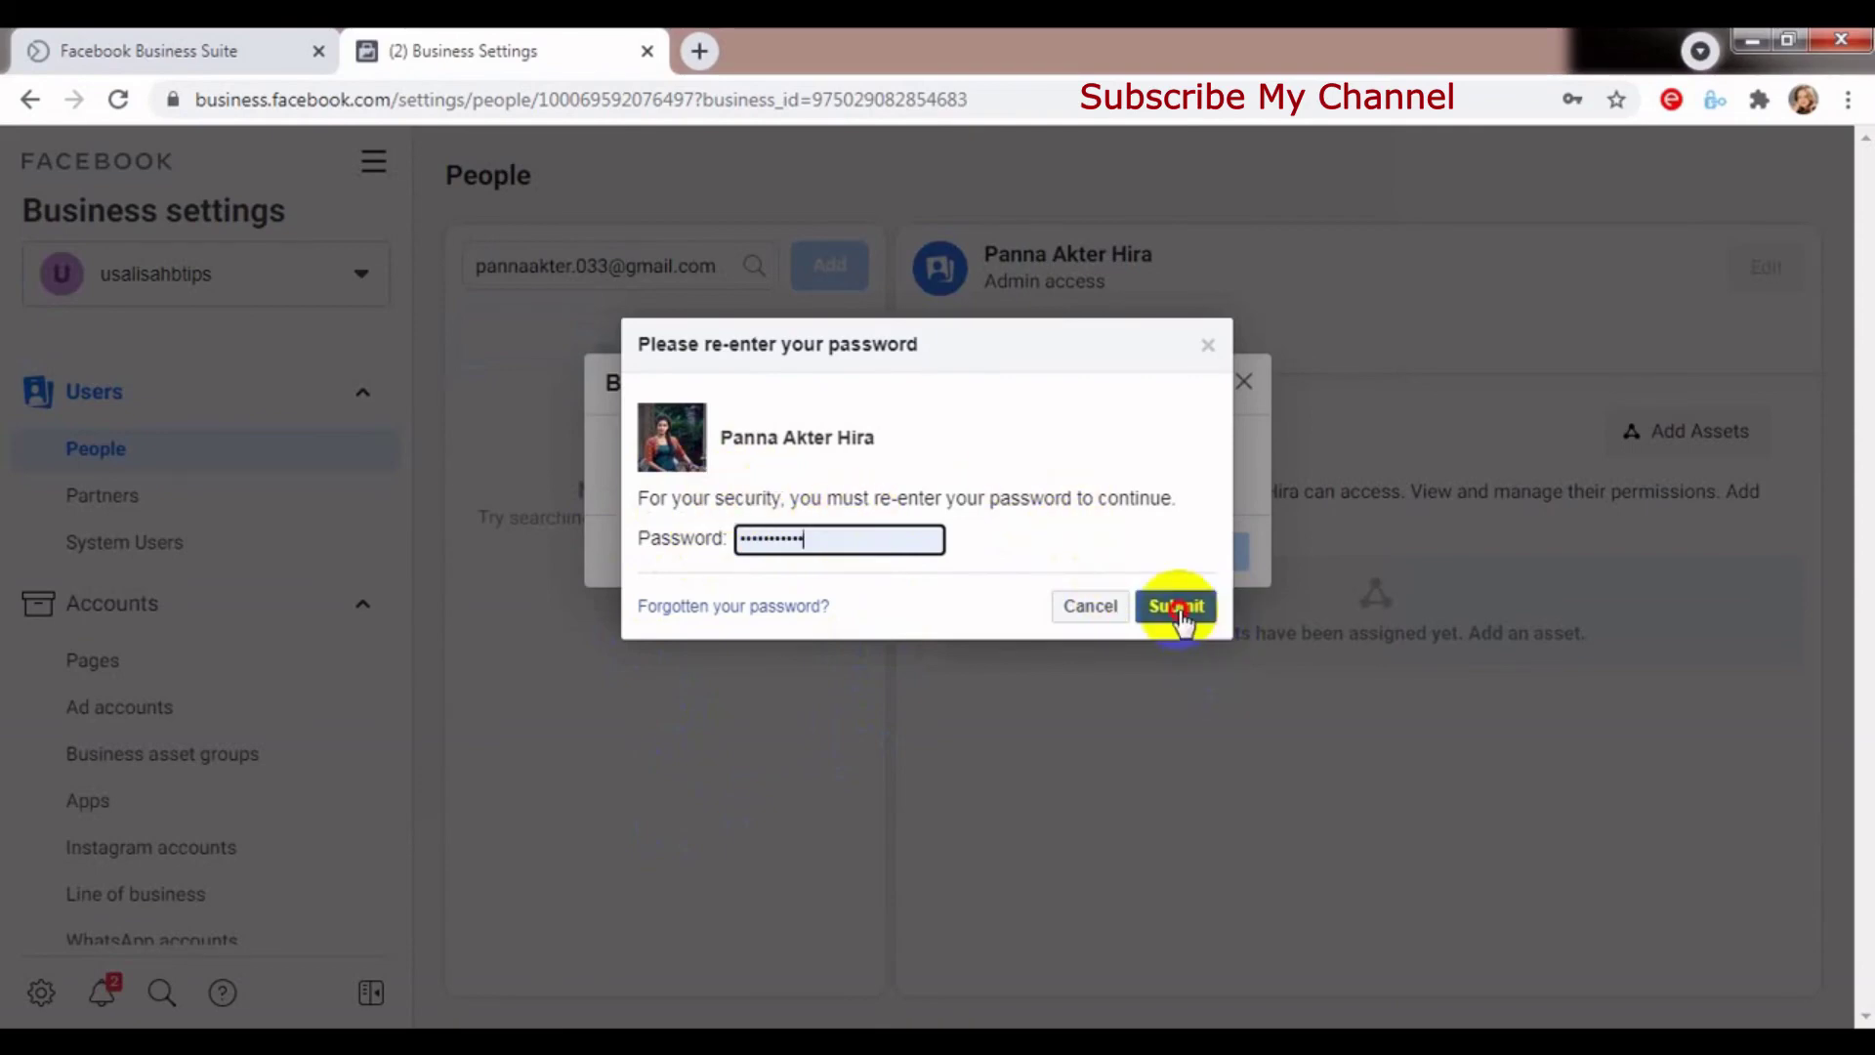
{"action": "left_click", "coordinate": [1178, 609]}
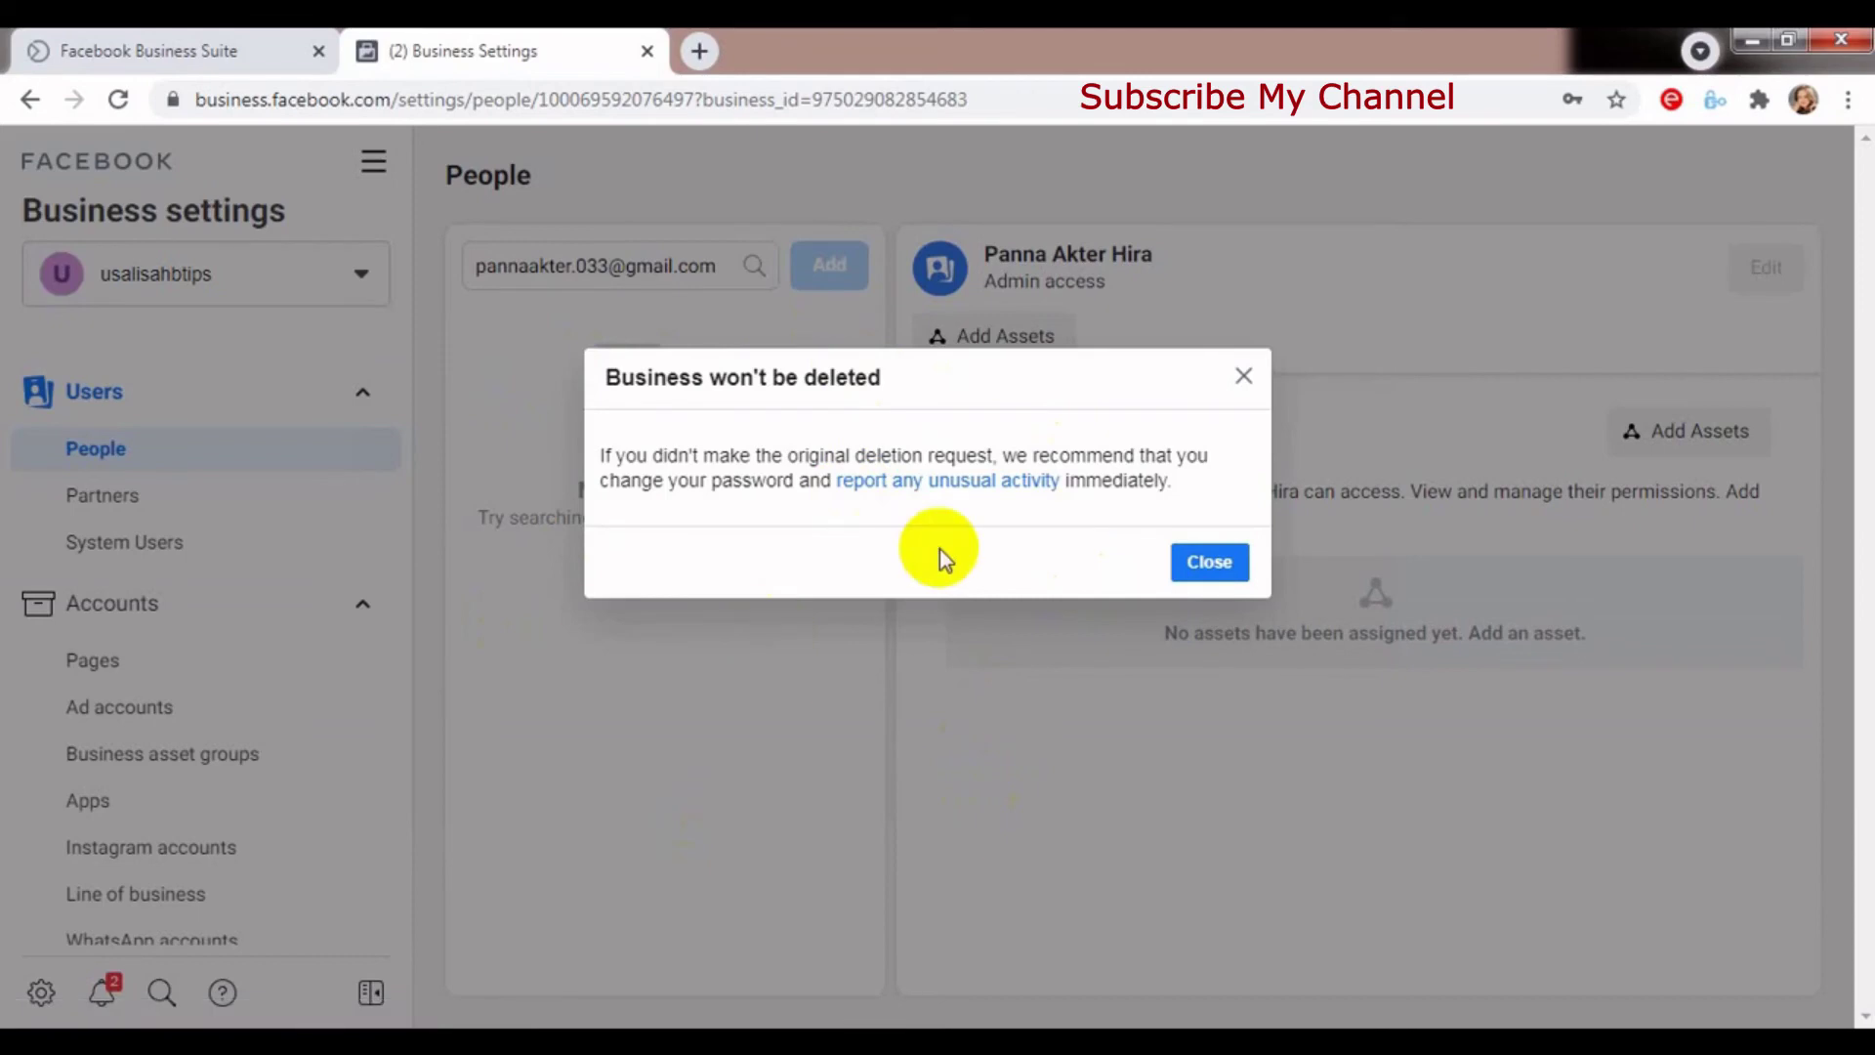
{"action": "left_click", "coordinate": [1211, 562]}
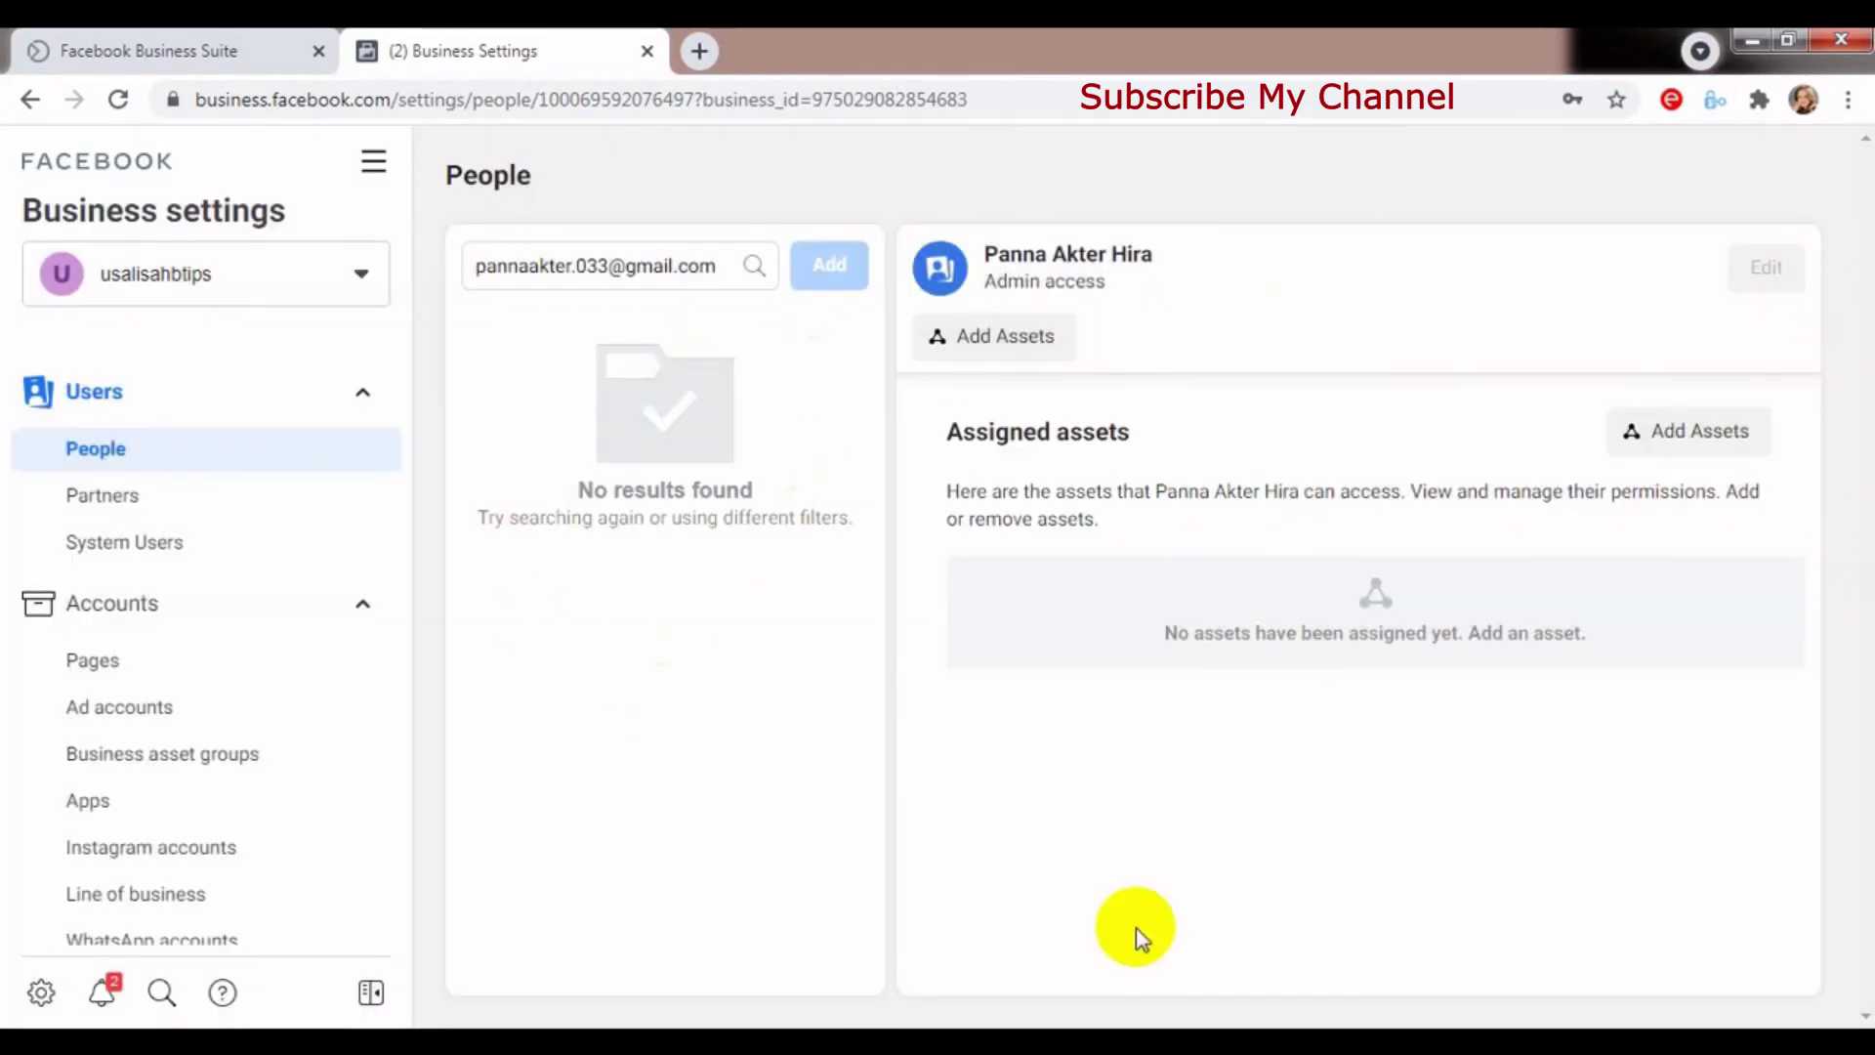
Step: Open the Business info page for usalisahbtips in Business settings
{"action": "left_click_drag", "start_coordinate": [397, 557], "coordinate": [501, 875]}
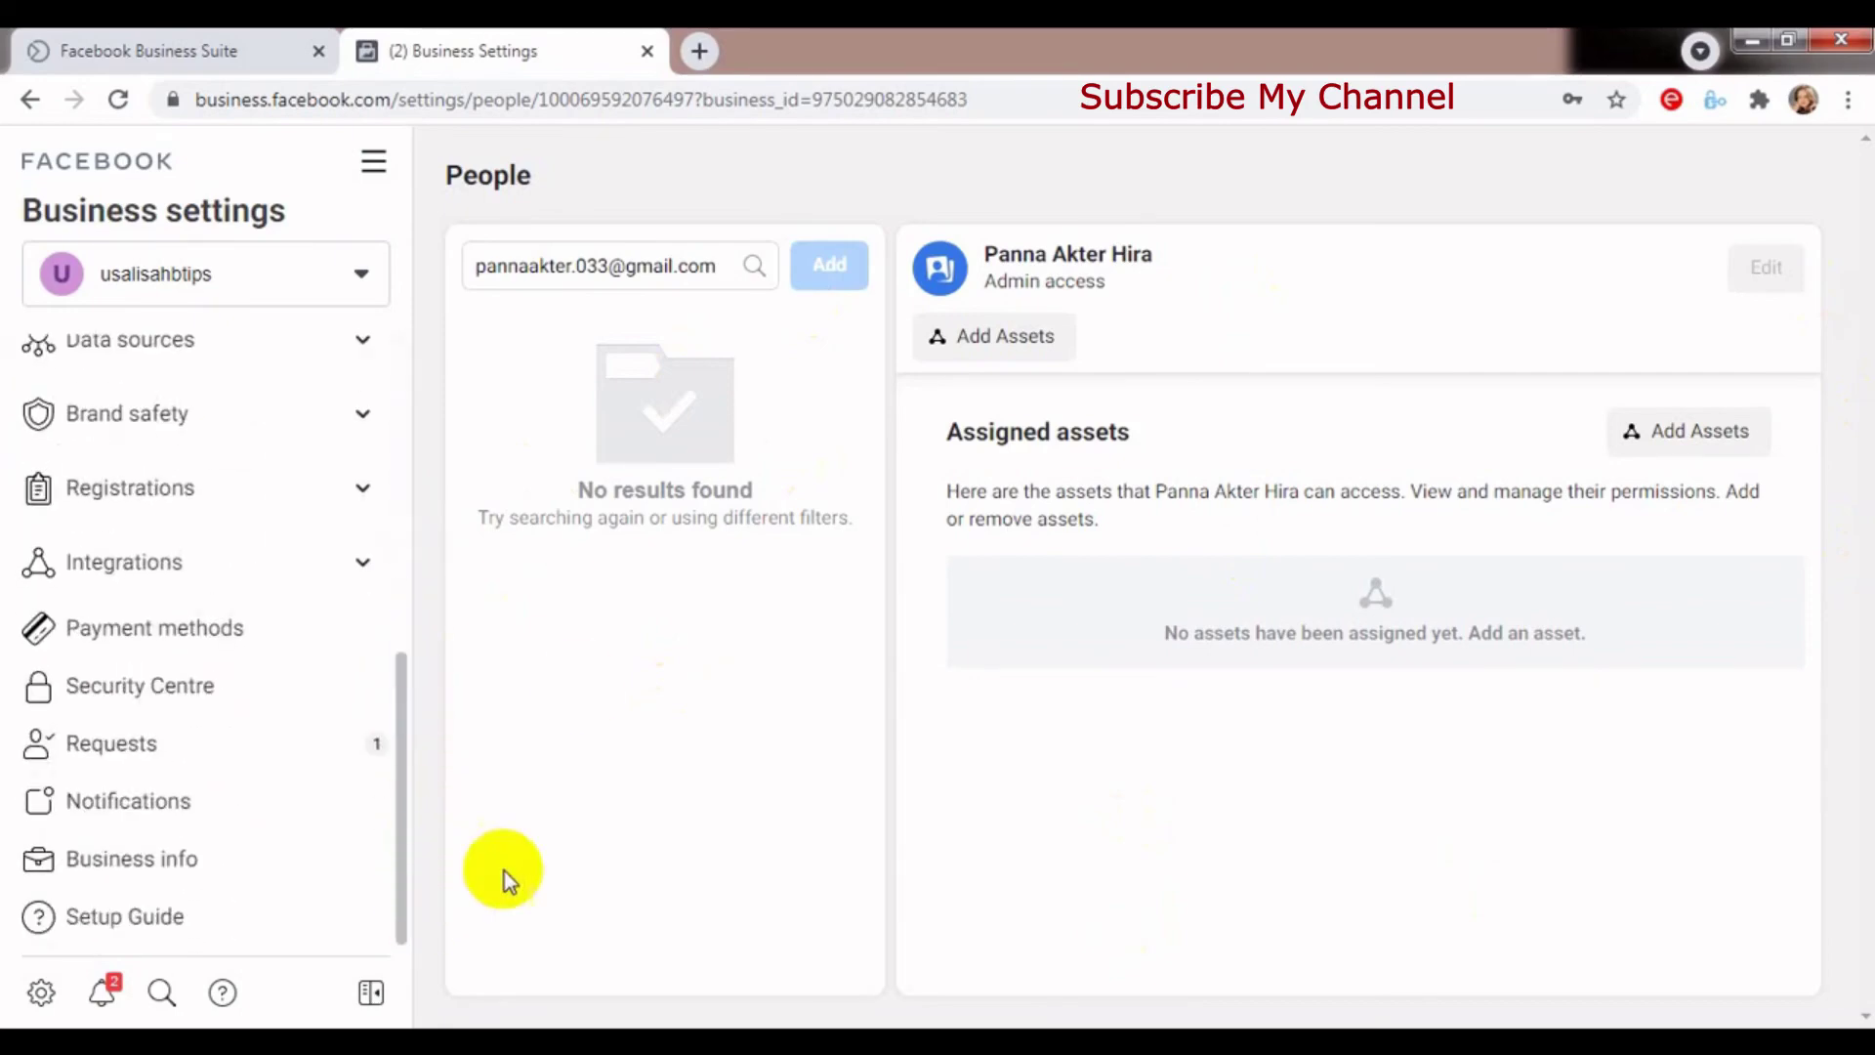
{"action": "left_click", "coordinate": [172, 864]}
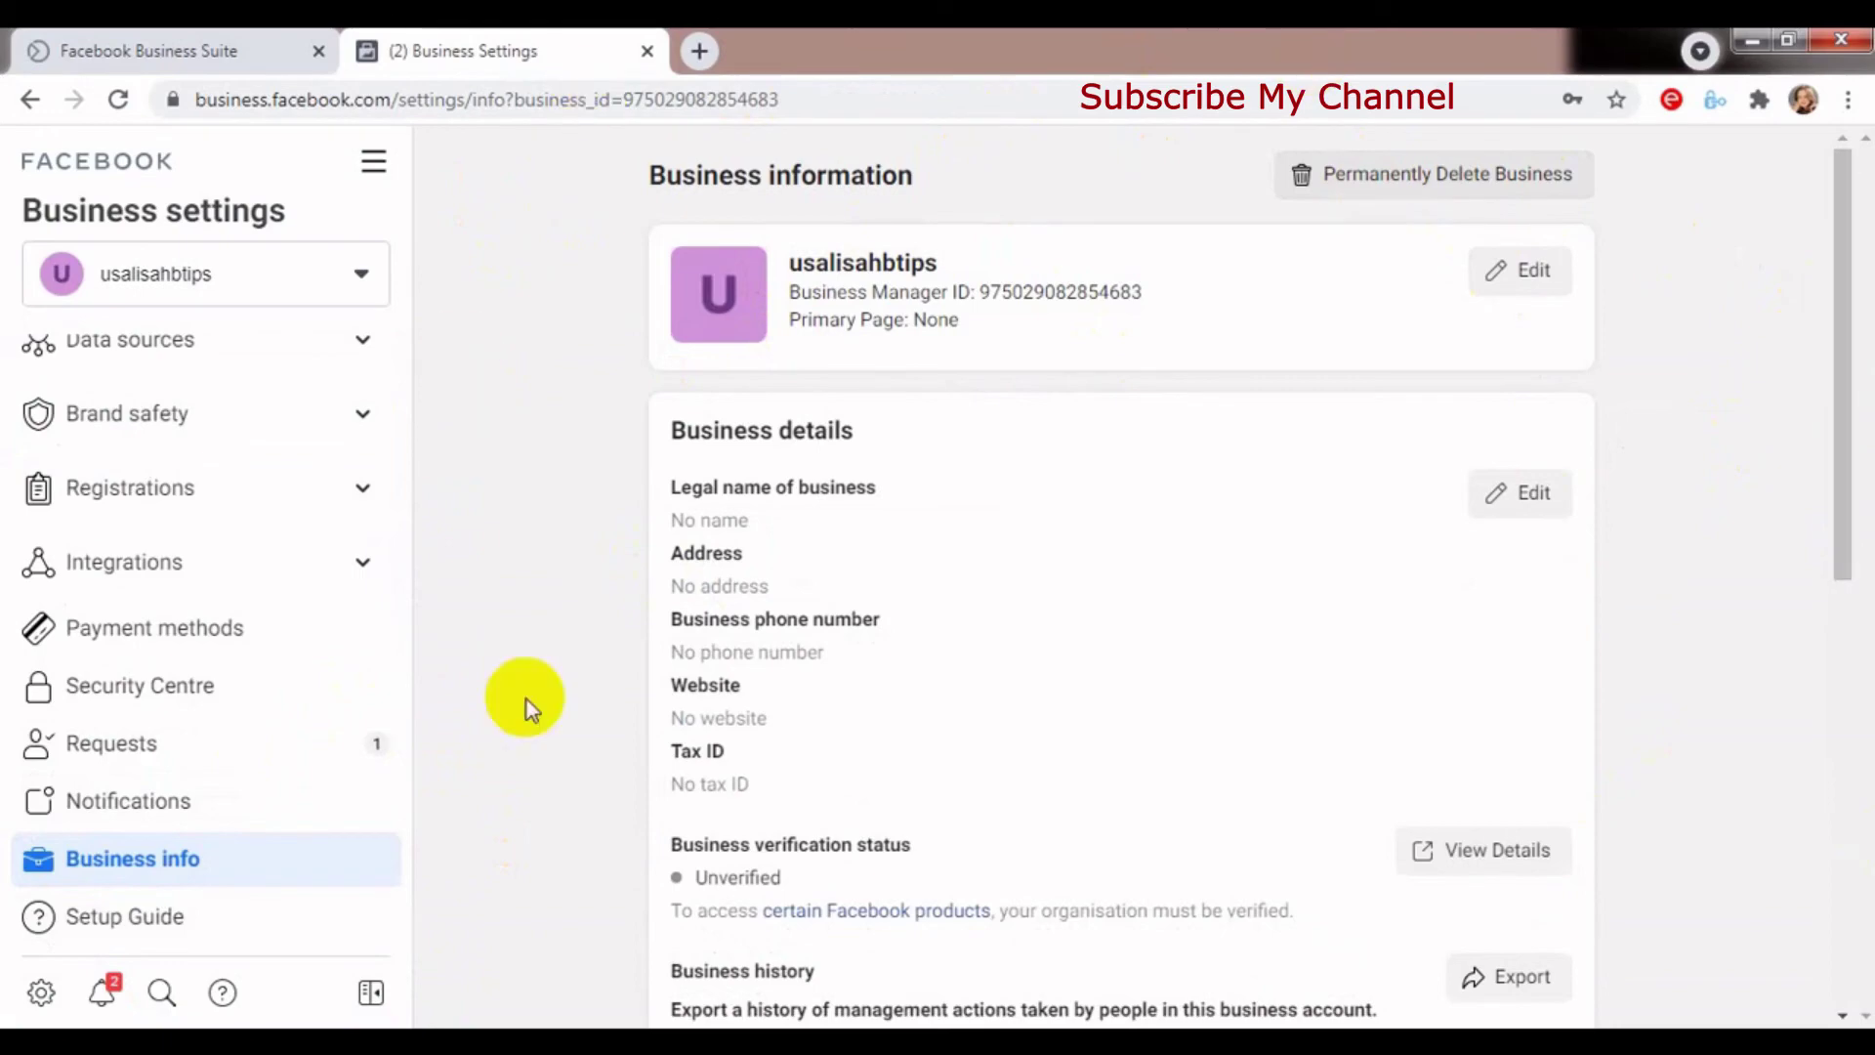
{"action": "left_click", "coordinate": [545, 667]}
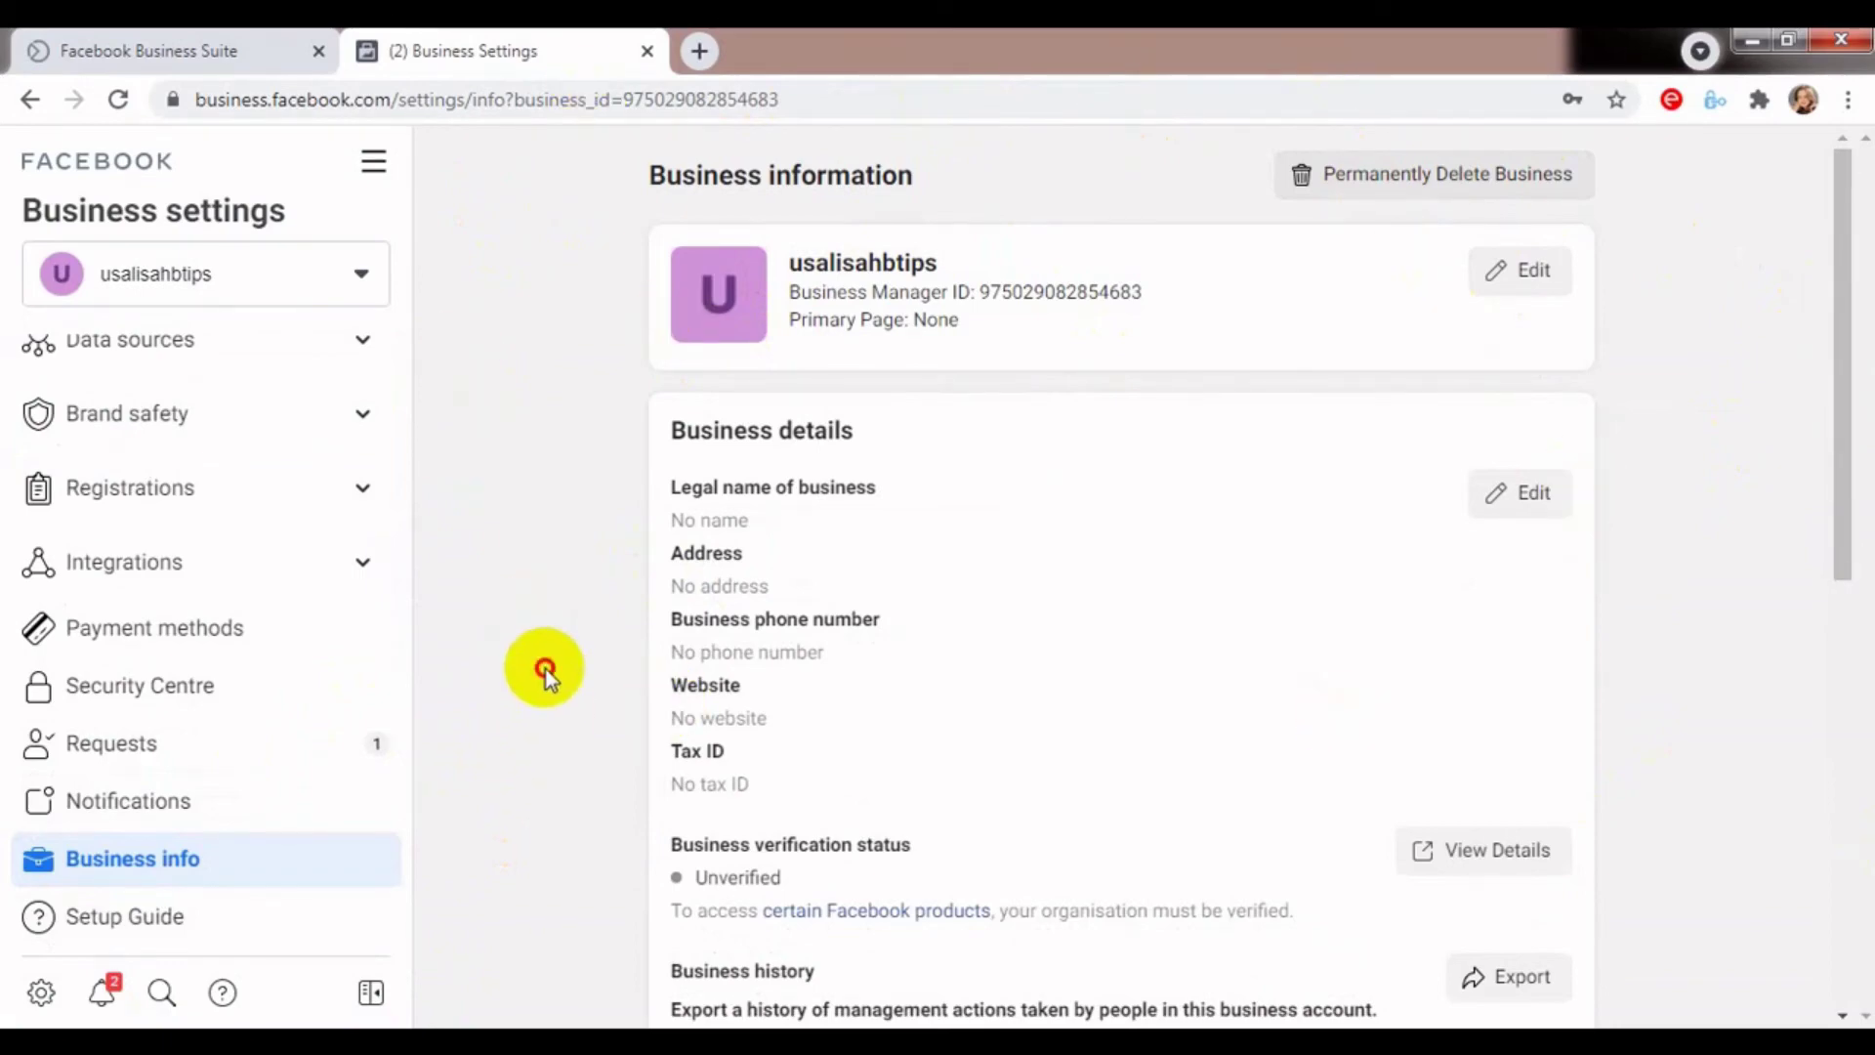